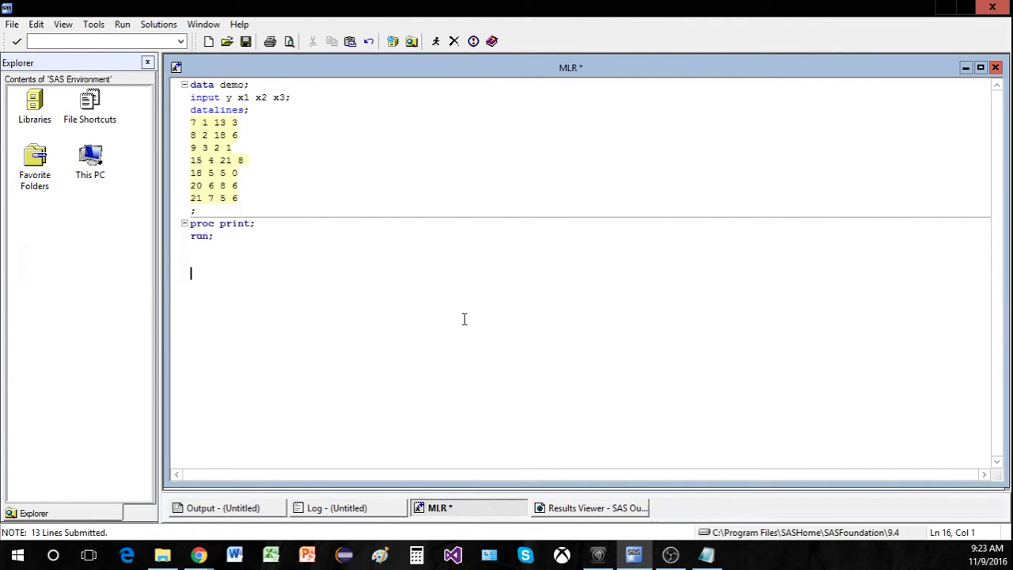
Examine the response variable y and the predictors x1, x2 and x3 in the demo data set's input statement.
{"action": "double_click", "coordinate": [227, 97]}
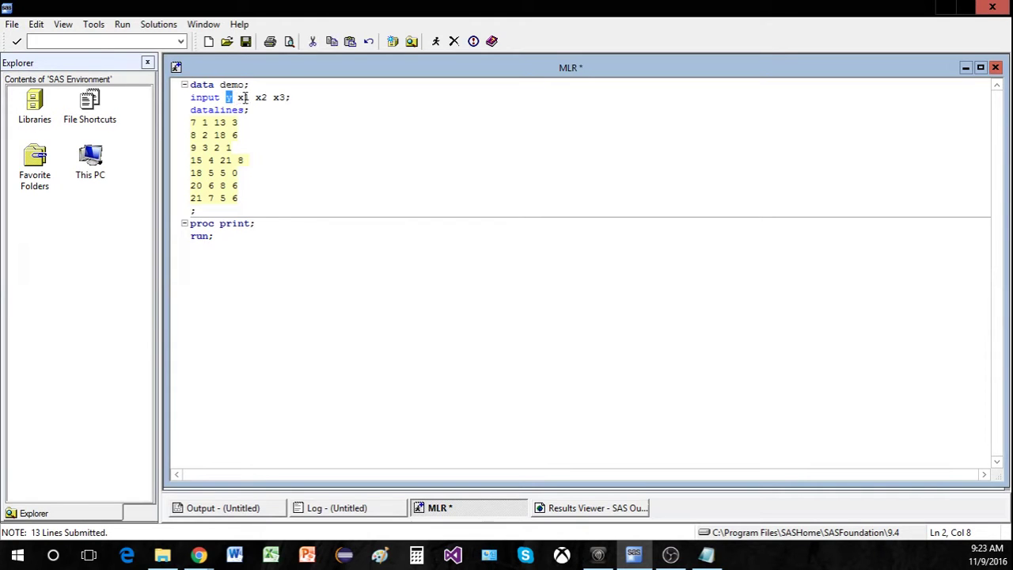
{"action": "double_click", "coordinate": [245, 97]}
{"action": "left_click_drag", "start_coordinate": [291, 97], "coordinate": [235, 96]}
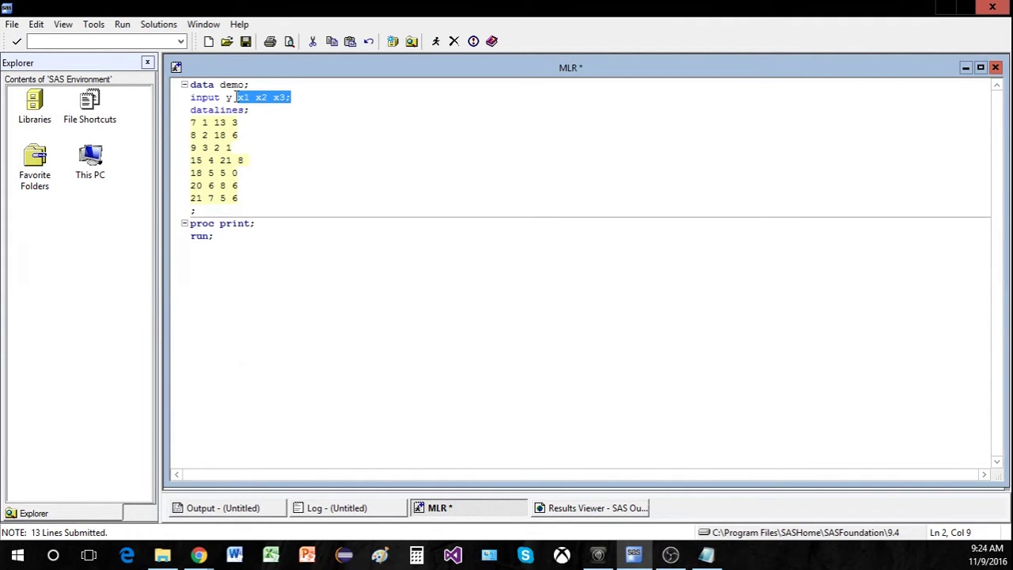
{"action": "left_click", "coordinate": [341, 161]}
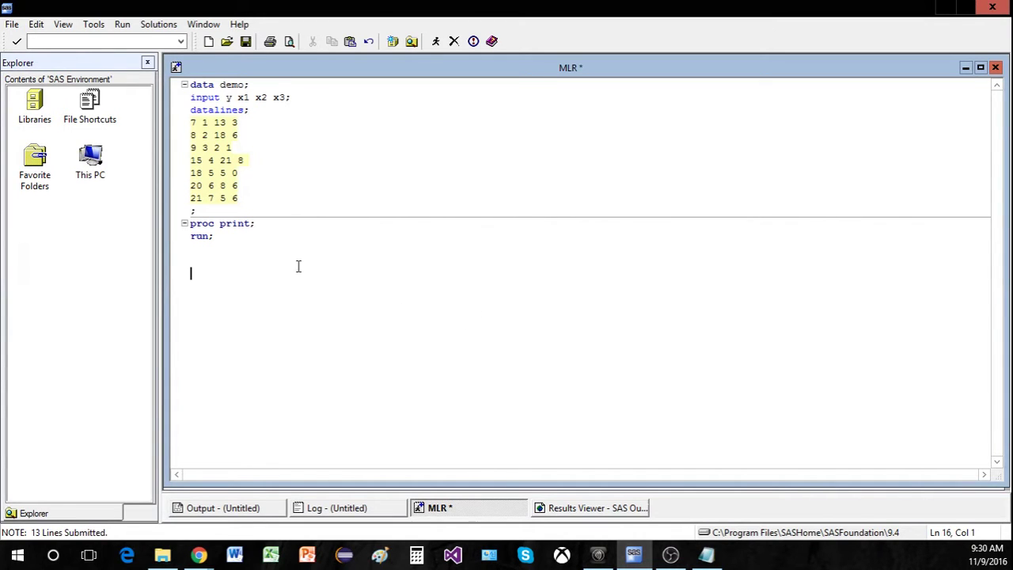
Add a proc sgscatter step below proc print with the statement matrix y x1 x2 x3; close it with run; and submit the program.
{"action": "key", "text": "Up"}
{"action": "type", "text": "proc "}
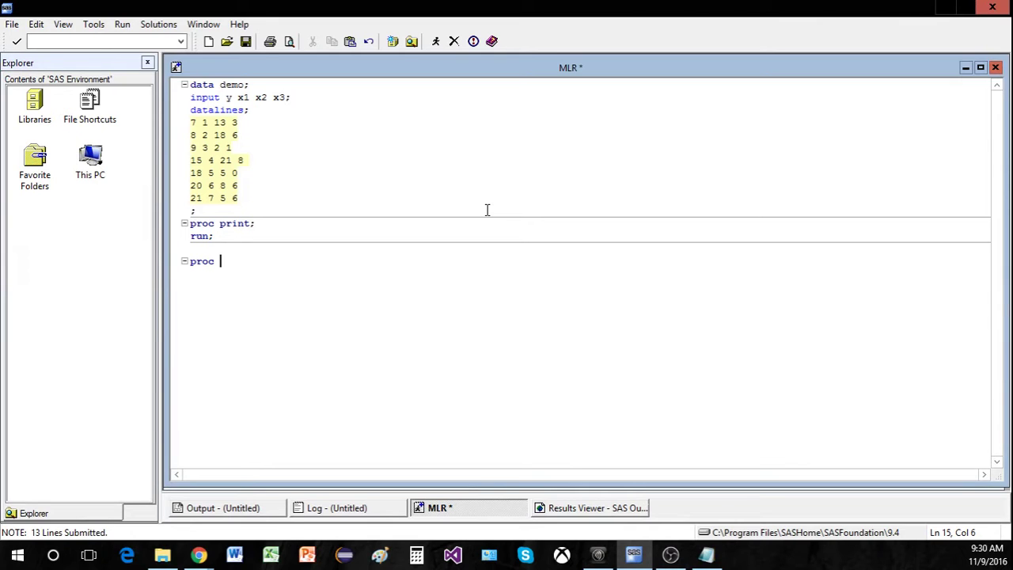
{"action": "type", "text": "sgscatter;"}
{"action": "key", "text": "Return"}
{"action": "key", "text": "Tab"}
{"action": "type", "text": "matrix "}
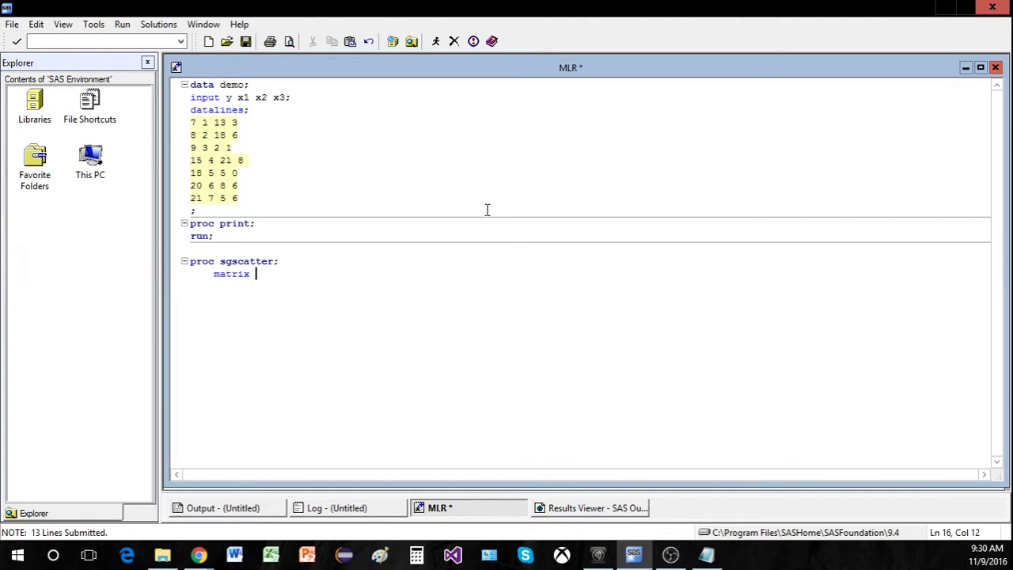
{"action": "type", "text": "y x1 x2 x3;"}
{"action": "key", "text": "Return"}
{"action": "key", "text": "BackSpace"}
{"action": "type", "text": "run;"}
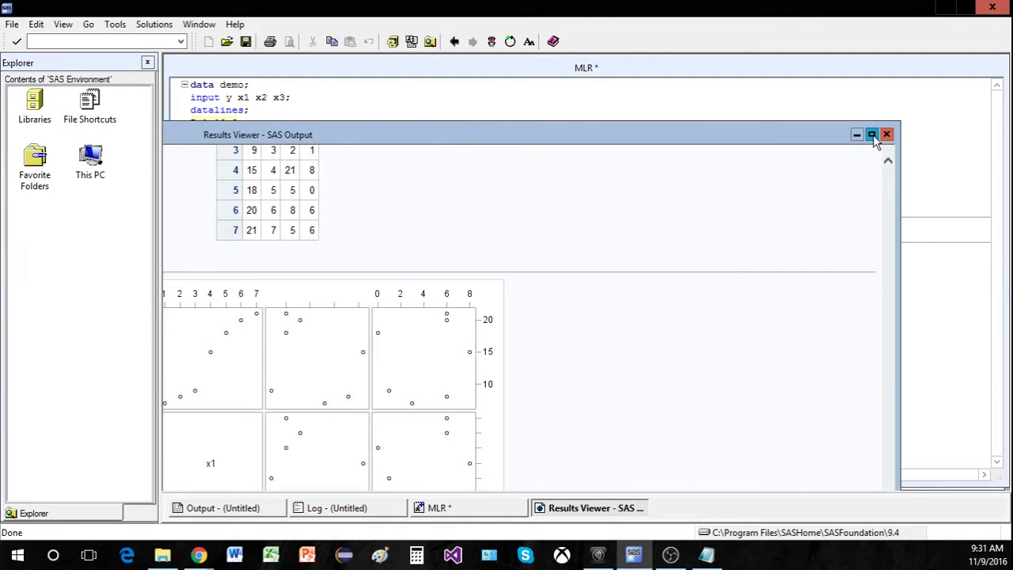
Maximize the results window and examine the scatterplot matrix of y, x1, x2 and x3.
{"action": "left_click", "coordinate": [872, 133]}
{"action": "scroll", "coordinate": [669, 255], "scroll_direction": "down", "scroll_amount": 2}
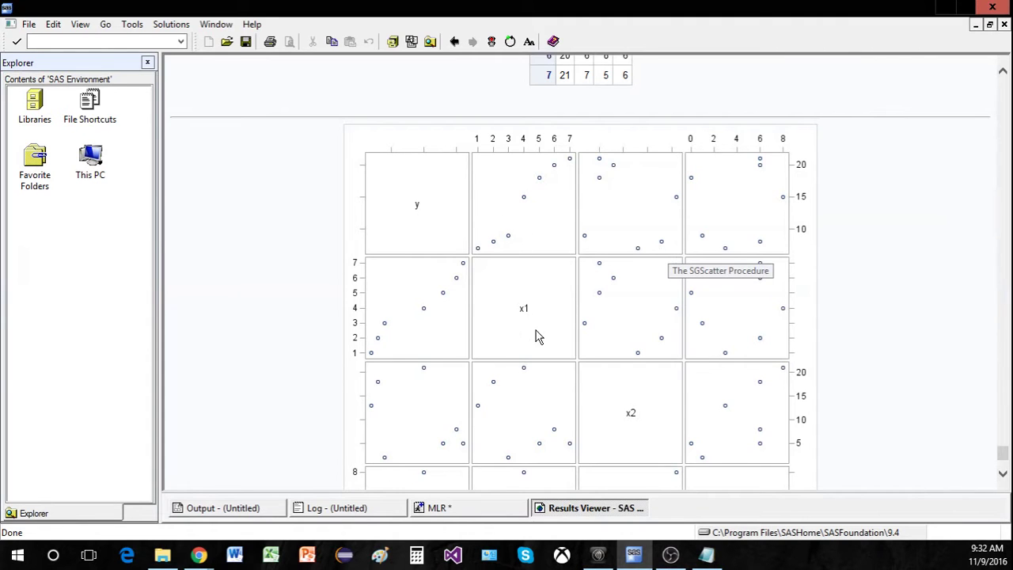
{"action": "scroll", "coordinate": [615, 332], "scroll_direction": "down", "scroll_amount": 2}
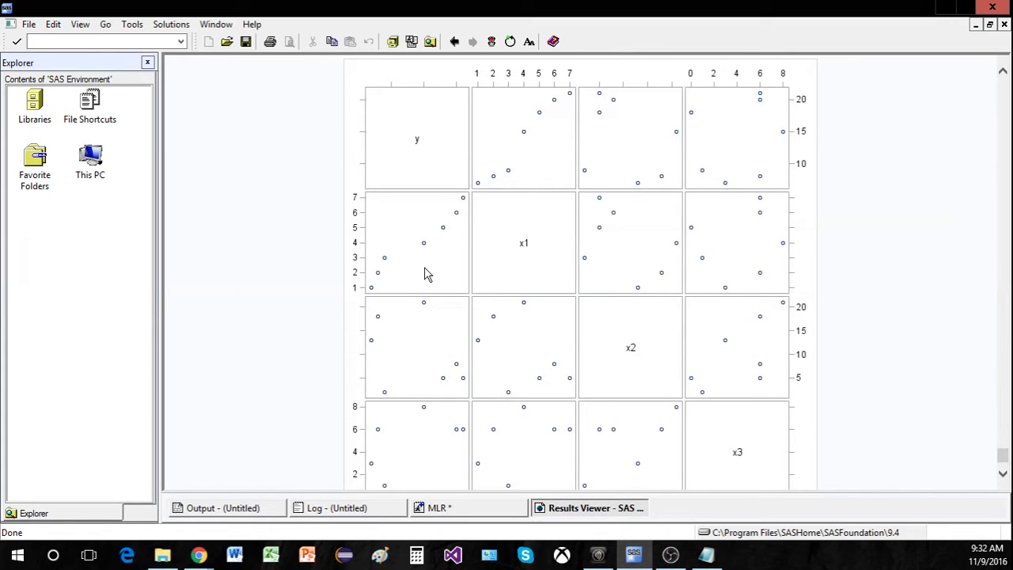
{"action": "scroll", "coordinate": [462, 271], "scroll_direction": "down", "scroll_amount": 2}
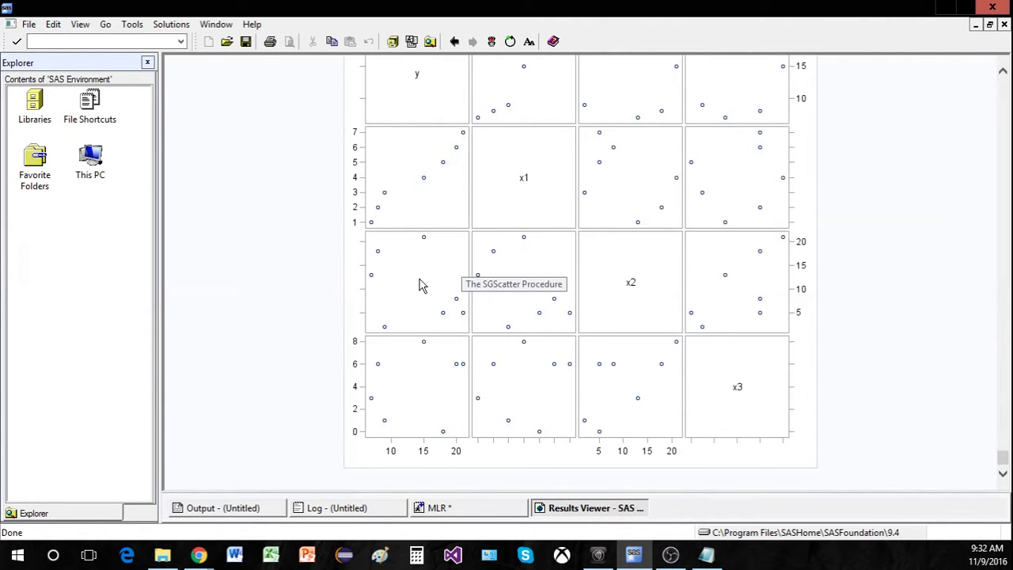
{"action": "scroll", "coordinate": [420, 285], "scroll_direction": "up", "scroll_amount": 2}
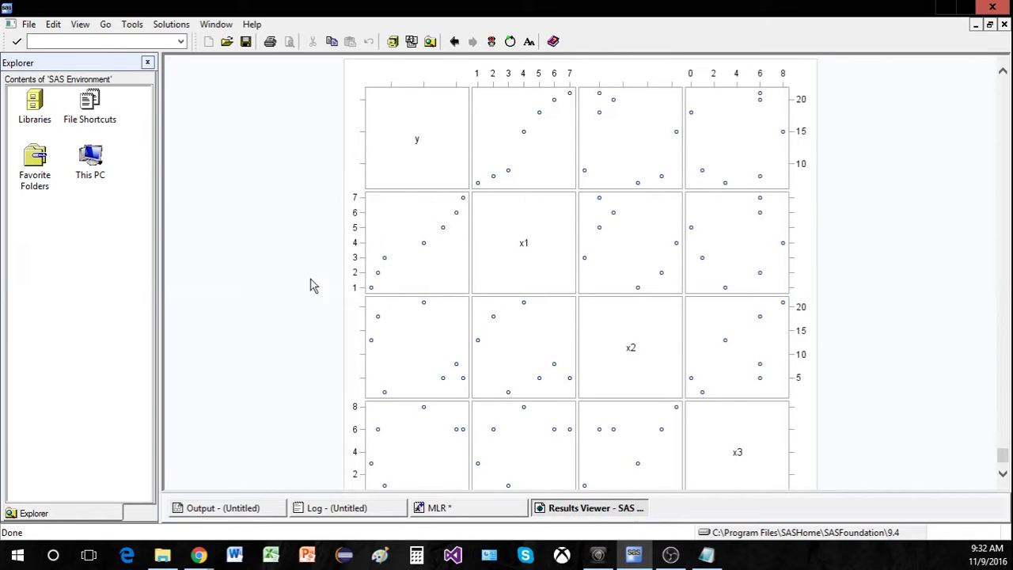
{"action": "scroll", "coordinate": [289, 365], "scroll_direction": "down", "scroll_amount": 2}
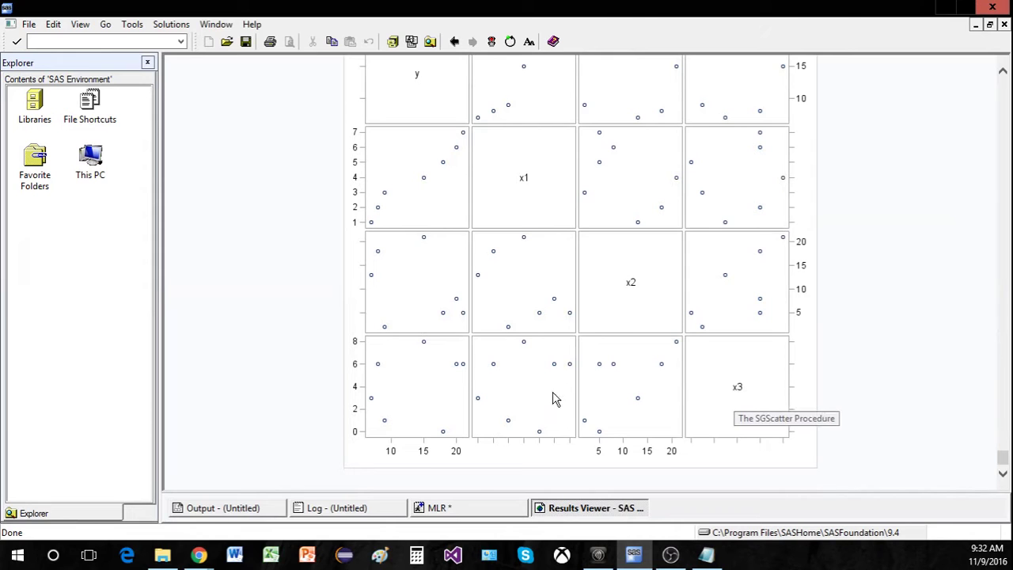
{"action": "scroll", "coordinate": [353, 404], "scroll_direction": "up", "scroll_amount": 2}
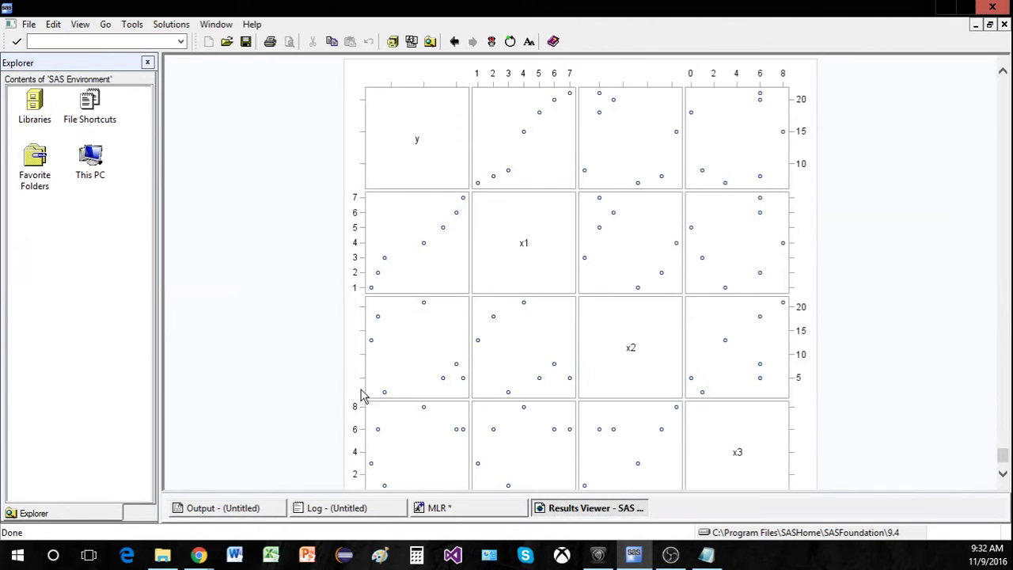
{"action": "scroll", "coordinate": [288, 314], "scroll_direction": "down", "scroll_amount": 2}
Check the MLR program's data lines against the plots between y and the predictors in the scatterplot matrix, and return to the program.
{"action": "left_click", "coordinate": [449, 514]}
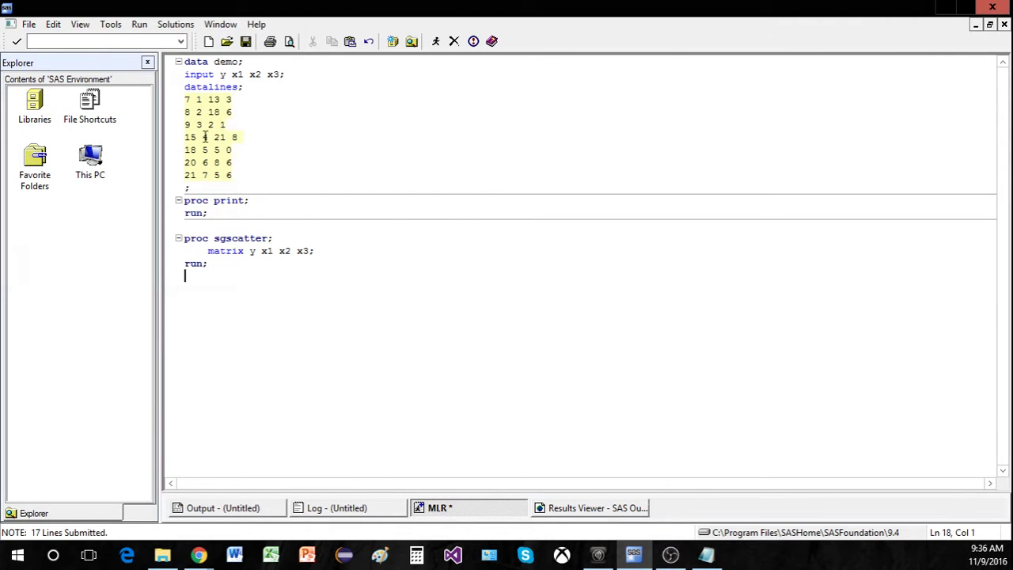
{"action": "left_click", "coordinate": [568, 515]}
{"action": "scroll", "coordinate": [508, 295], "scroll_direction": "down", "scroll_amount": 3}
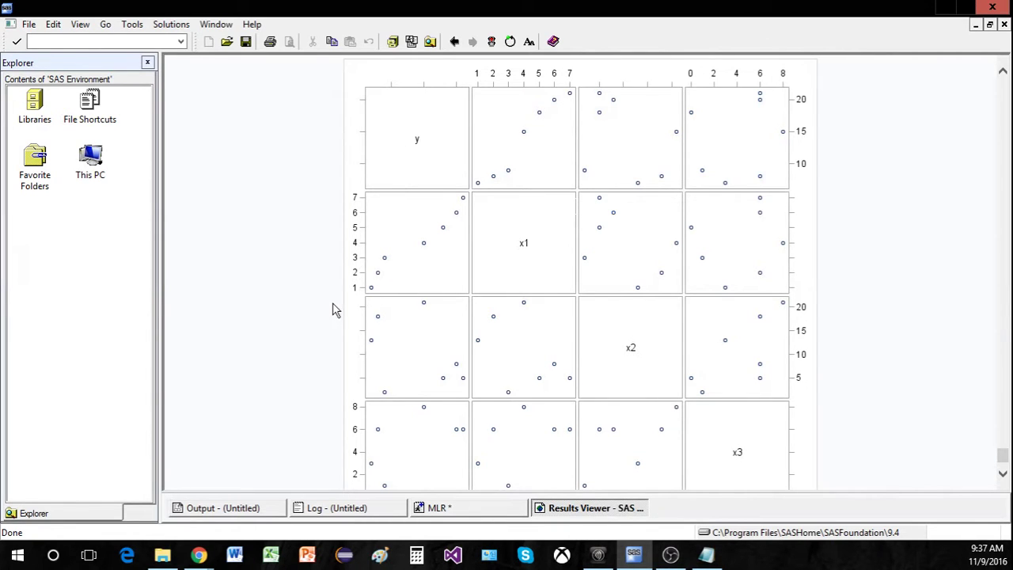
{"action": "scroll", "coordinate": [332, 309], "scroll_direction": "up", "scroll_amount": 1}
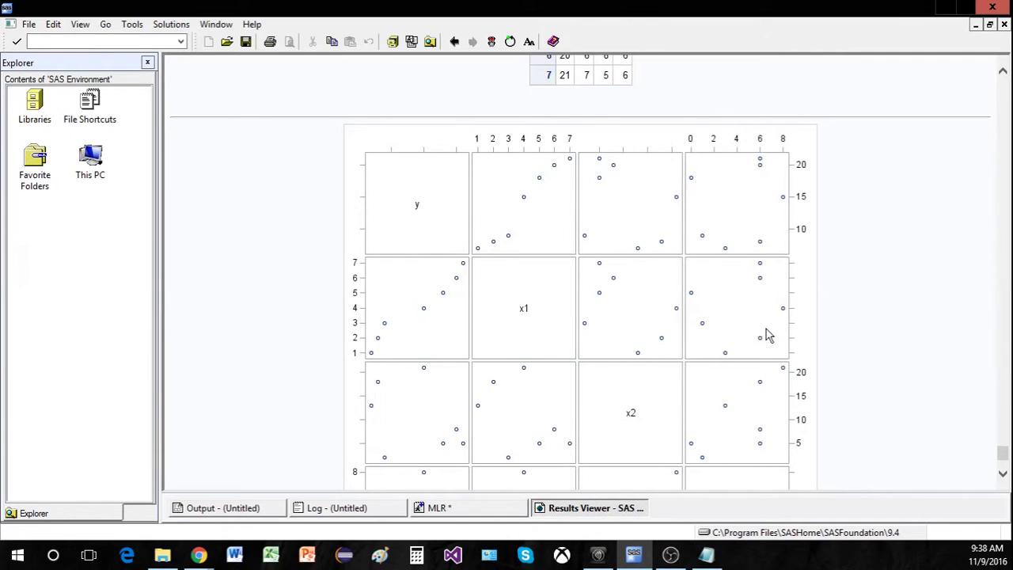
{"action": "scroll", "coordinate": [521, 315], "scroll_direction": "down", "scroll_amount": 1}
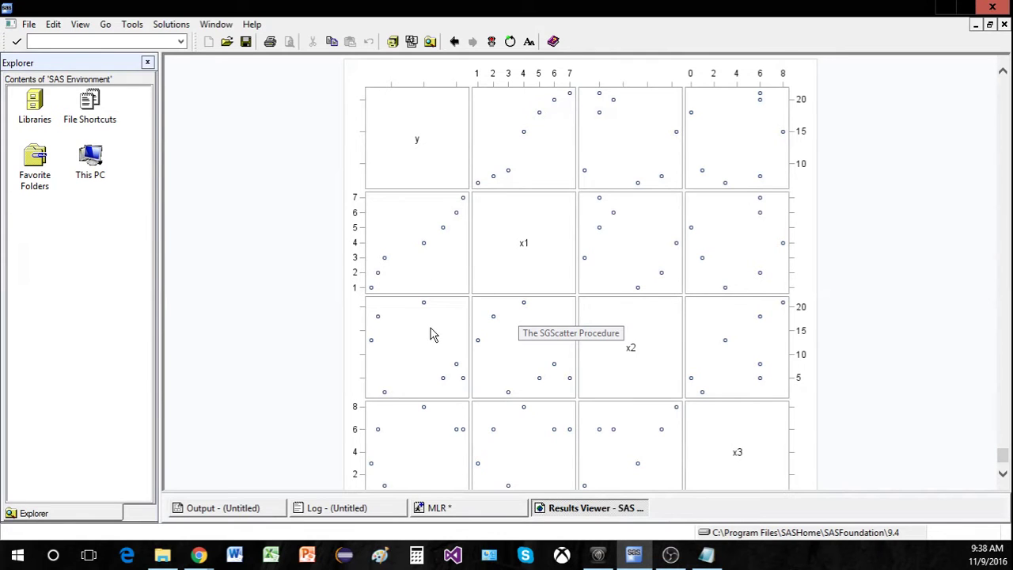
{"action": "left_click", "coordinate": [468, 508]}
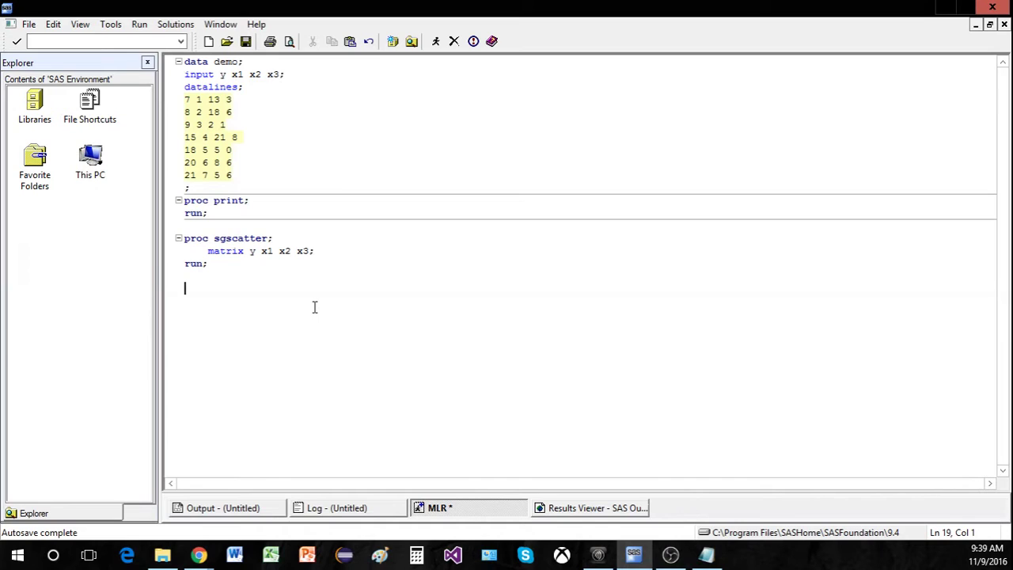
{"action": "type", "text": "PROC"}
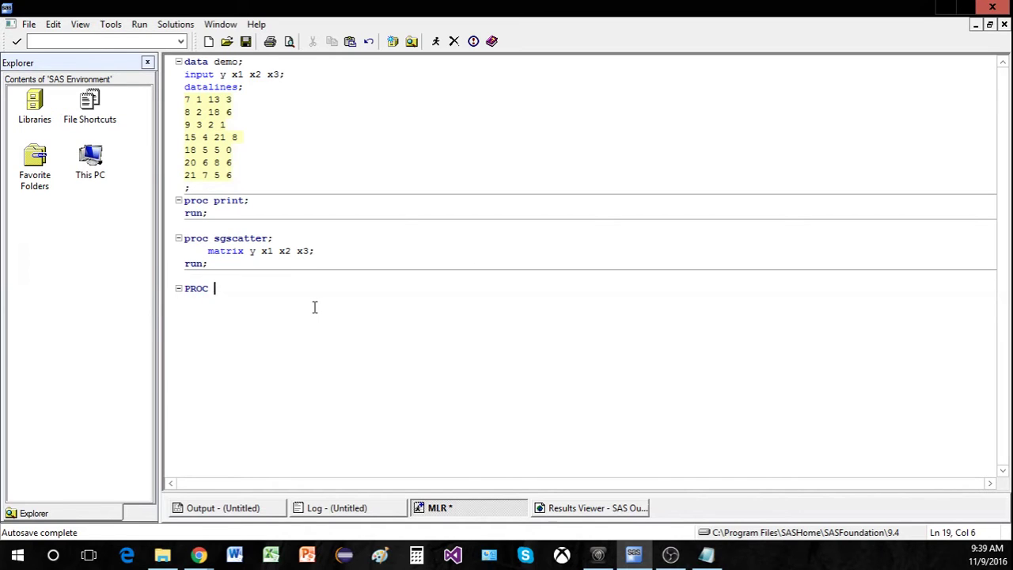
{"action": "key", "text": "BackSpace"}
{"action": "key", "text": "BackSpace"}
{"action": "key", "text": "BackSpace"}
{"action": "key", "text": "BackSpace"}
{"action": "key", "text": "BackSpace"}
Add a proc reg data = demo; step with the statement model y = x1 x2 x3; close it with run; and submit the program.
{"action": "type", "text": "proc reg data = de"}
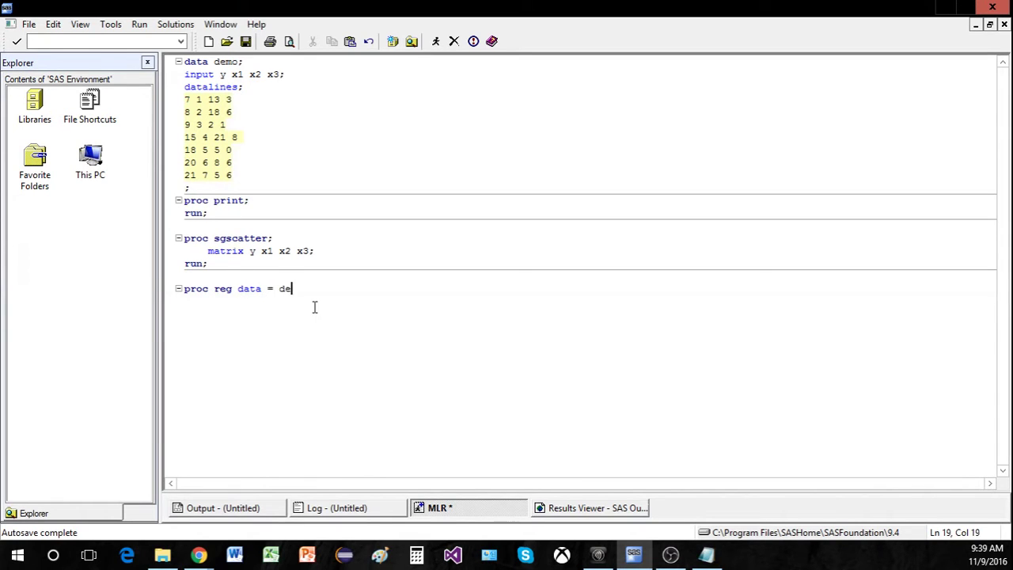
{"action": "type", "text": "mo;"}
{"action": "key", "text": "Return"}
{"action": "key", "text": "Tab"}
{"action": "type", "text": "model y = x1 x2 x"}
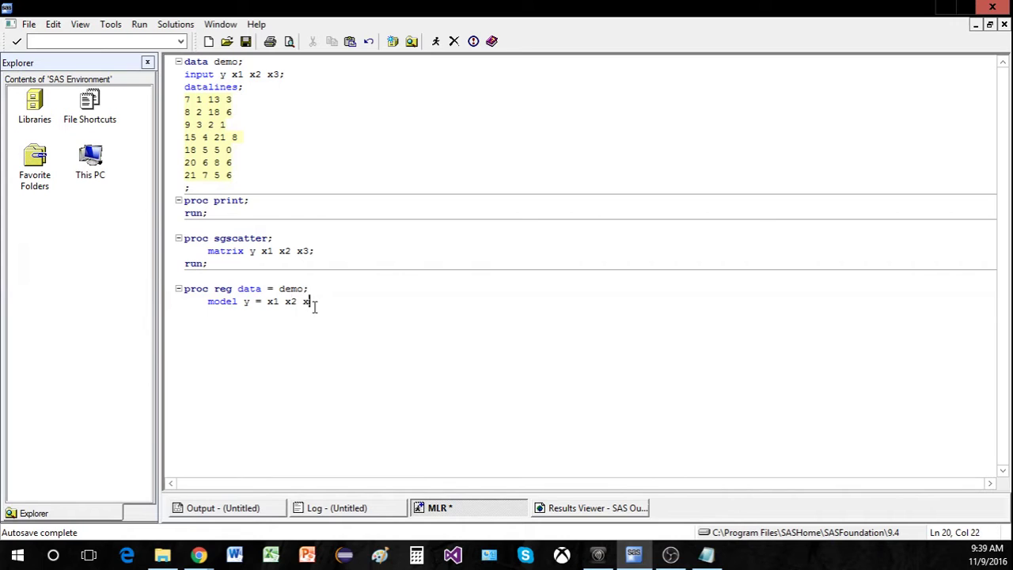
{"action": "type", "text": "3;"}
{"action": "key", "text": "Return"}
{"action": "key", "text": "BackSpace"}
{"action": "type", "text": "run;"}
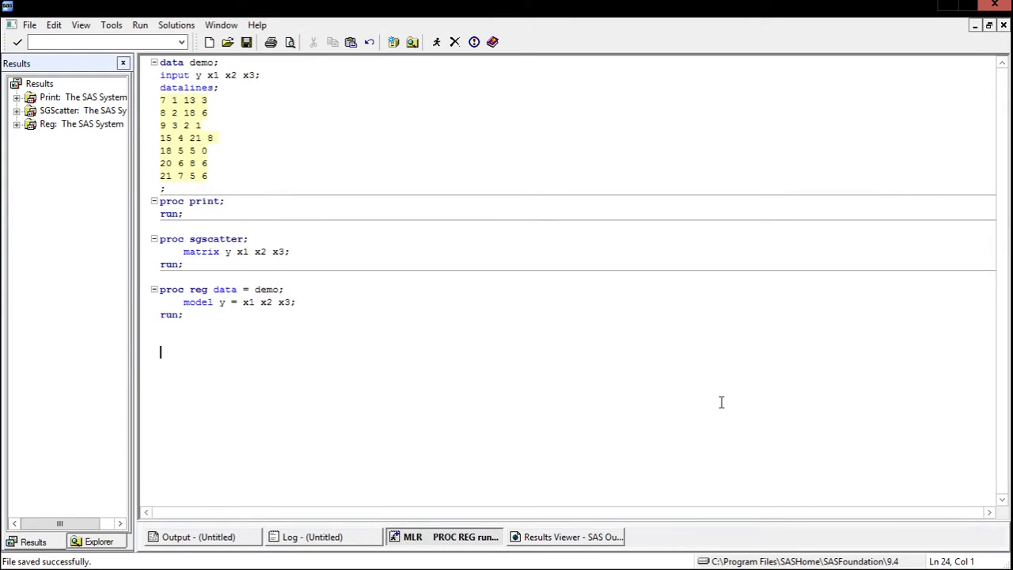
Review the regression output, including the analysis of variance, parameter estimates and residual diagnostic plots.
{"action": "left_click", "coordinate": [575, 538]}
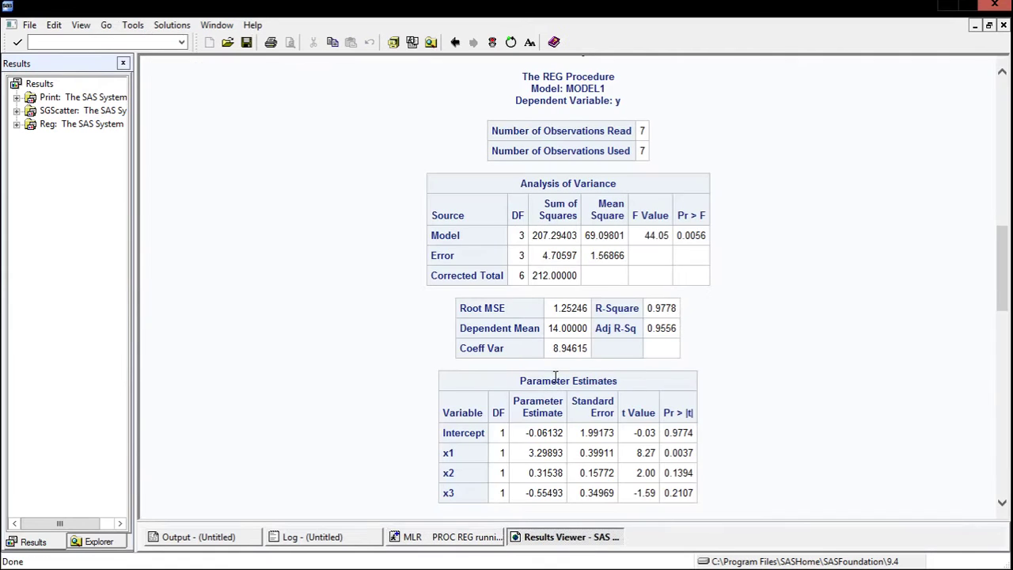
{"action": "scroll", "coordinate": [390, 366], "scroll_direction": "down", "scroll_amount": 3}
{"action": "scroll", "coordinate": [391, 366], "scroll_direction": "up", "scroll_amount": 15}
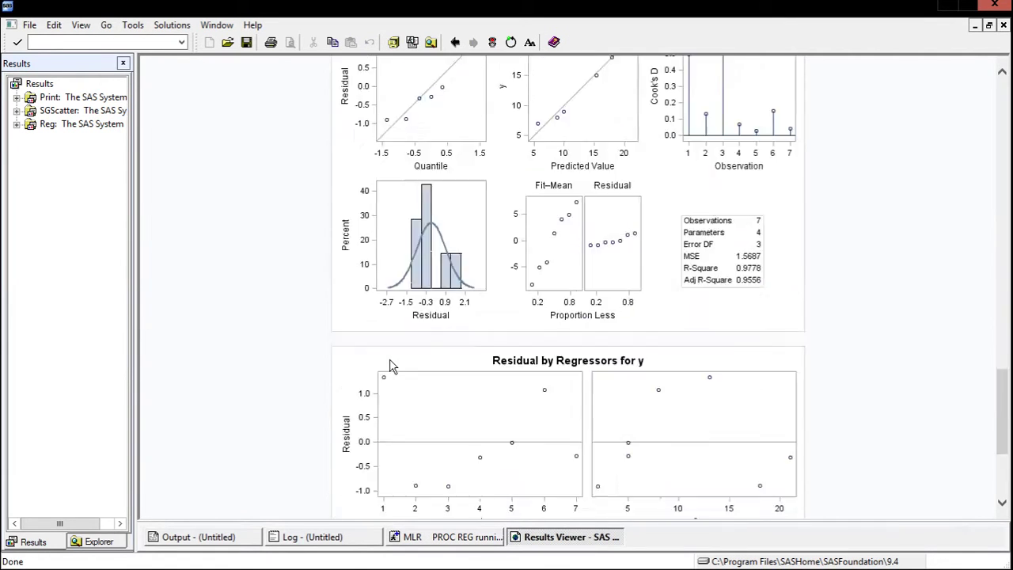
{"action": "scroll", "coordinate": [534, 316], "scroll_direction": "up", "scroll_amount": 2}
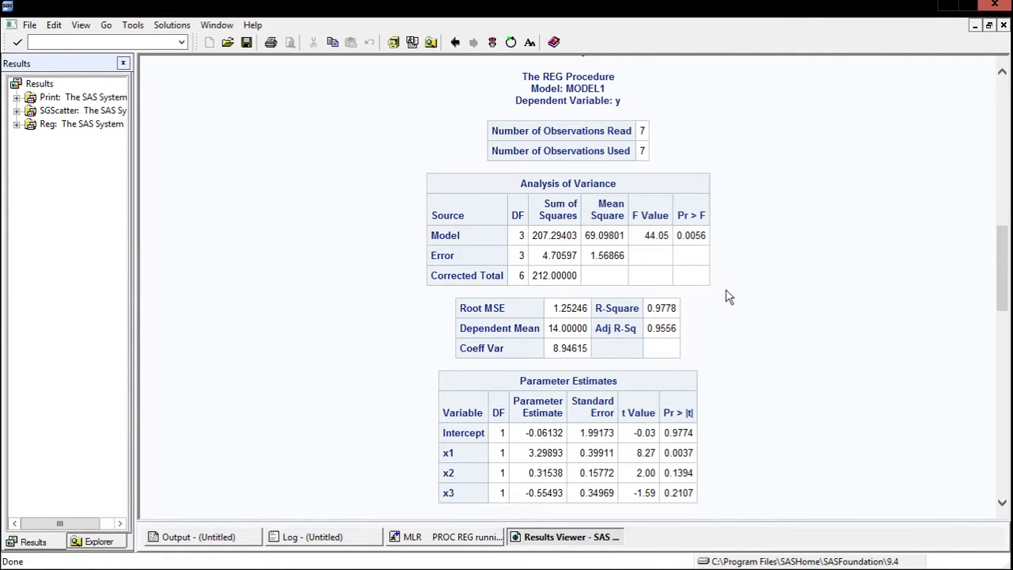
Add the comment /* MODEL: y-hat = B0 + B1*X1 + B2*X2 + B3*X3 */ below the regression step in the MLR program.
{"action": "left_click", "coordinate": [424, 537]}
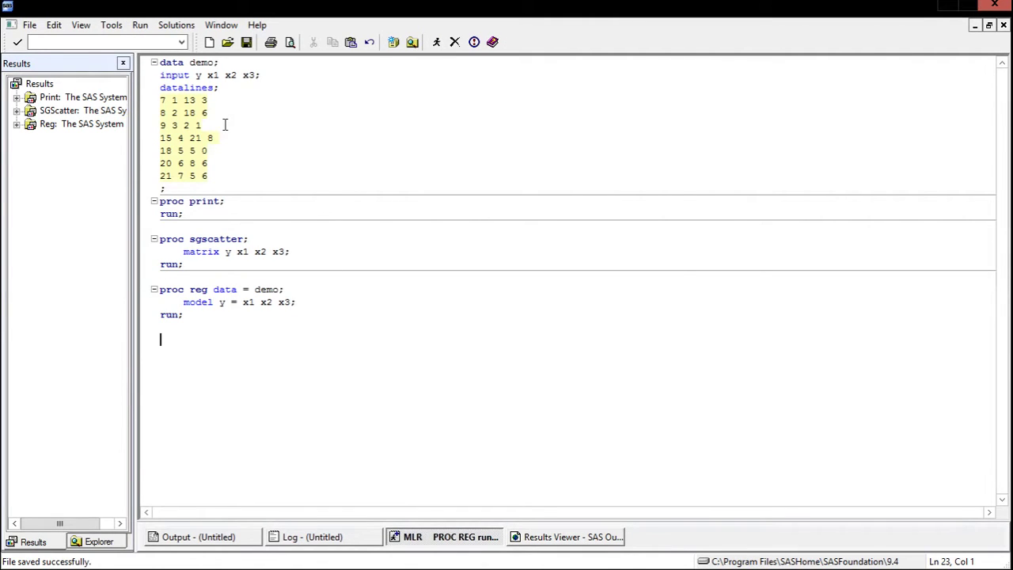
{"action": "left_click", "coordinate": [207, 74]}
{"action": "left_click", "coordinate": [256, 75], "text": "shift"}
{"action": "left_click", "coordinate": [205, 361]}
{"action": "type", "text": "/* MODEL: y-hat = B0 + B1*X1 + B2*X2 + B3*X3 */"}
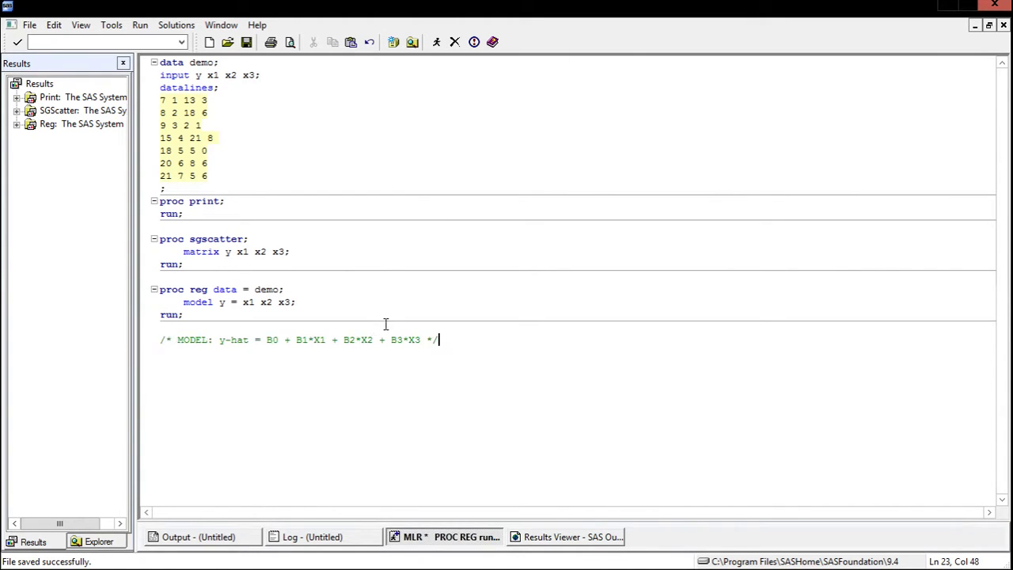
Examine y-hat, B0, B1 and B2 in the model comment, and bring up the regression tables in the results.
{"action": "left_click_drag", "start_coordinate": [214, 341], "coordinate": [280, 340]}
{"action": "left_click", "coordinate": [293, 364]}
{"action": "left_click", "coordinate": [323, 385]}
{"action": "left_click", "coordinate": [297, 340]}
{"action": "left_click_drag", "start_coordinate": [297, 339], "coordinate": [309, 340]}
{"action": "left_click_drag", "start_coordinate": [343, 340], "coordinate": [358, 339]}
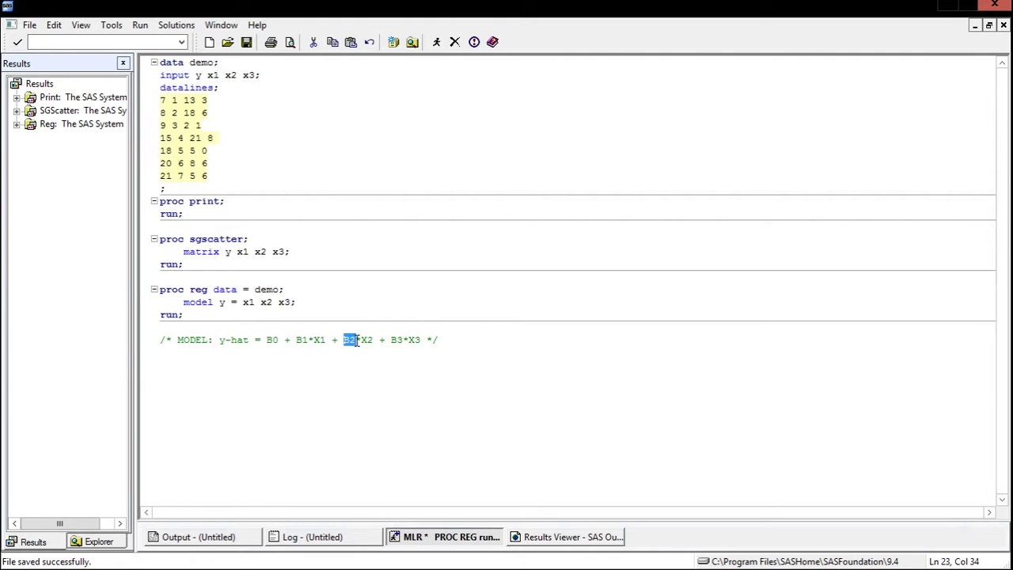
{"action": "left_click", "coordinate": [404, 370]}
{"action": "key", "text": "BackSpace"}
{"action": "key", "text": "BackSpace"}
{"action": "left_click", "coordinate": [537, 537]}
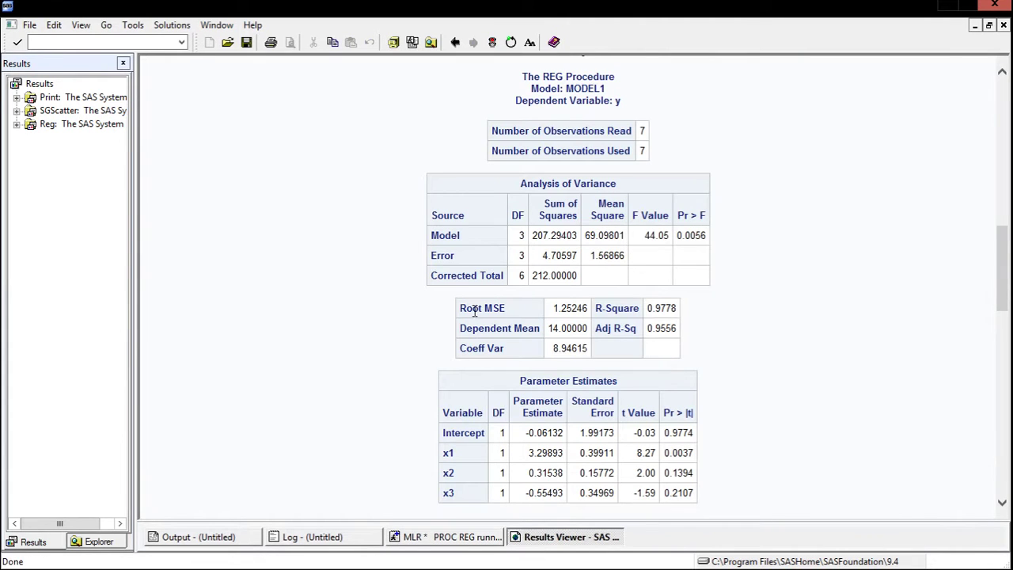
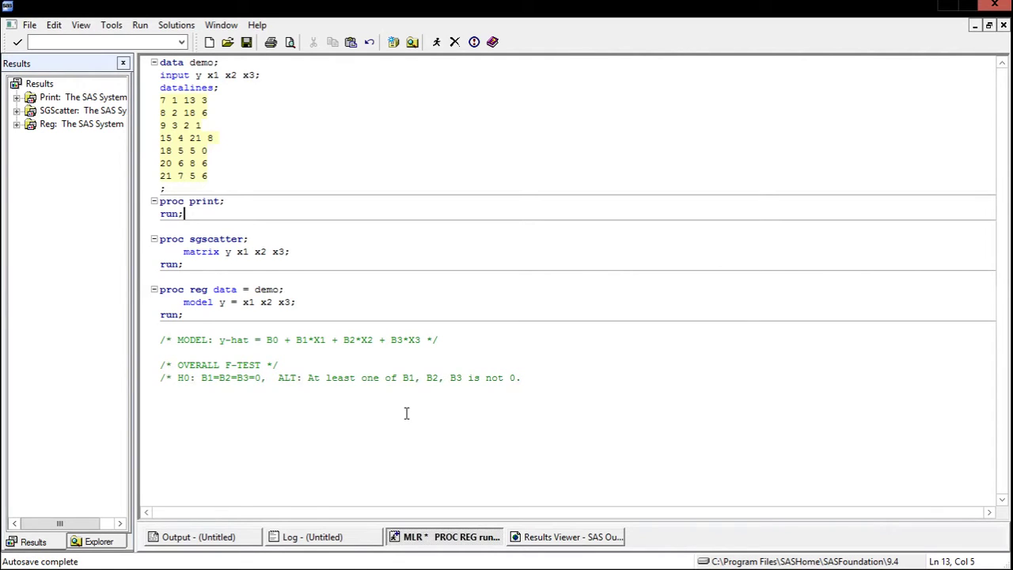
Examine the overall F-test's Pr > F value in the regression output's Analysis of Variance table.
{"action": "left_click", "coordinate": [710, 332]}
{"action": "left_click", "coordinate": [573, 538]}
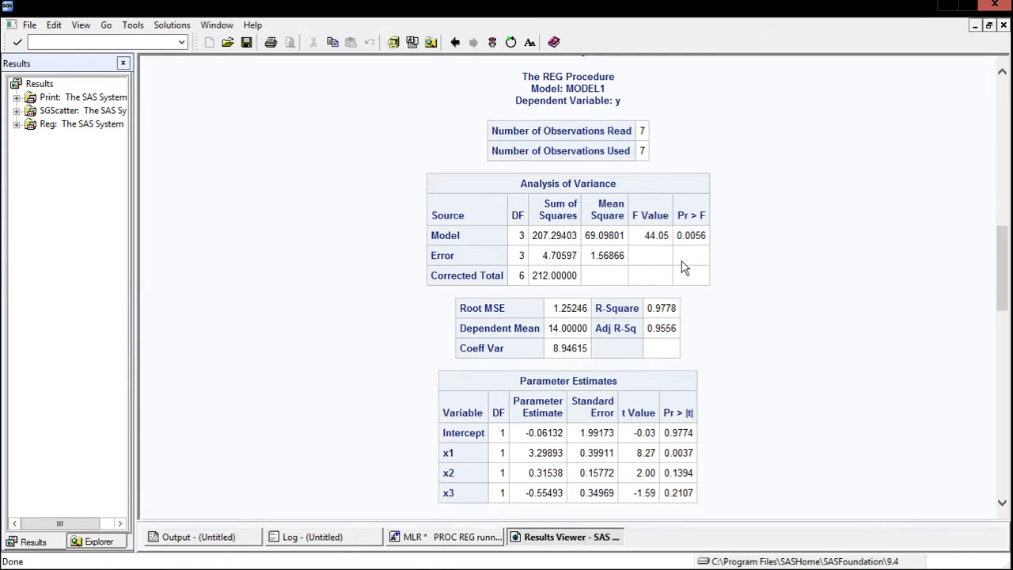
{"action": "left_click_drag", "start_coordinate": [677, 239], "coordinate": [726, 252]}
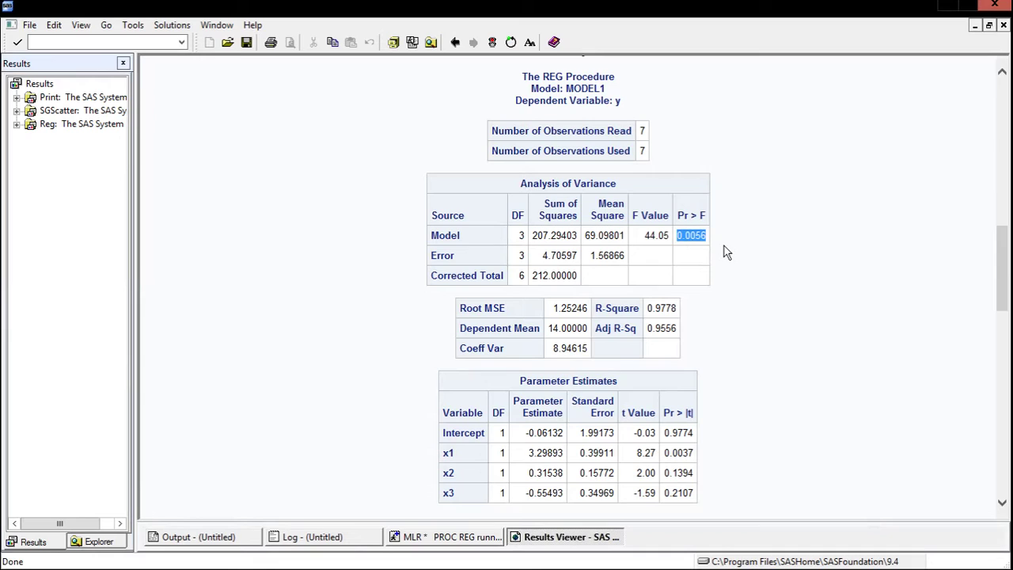
{"action": "left_click", "coordinate": [781, 249]}
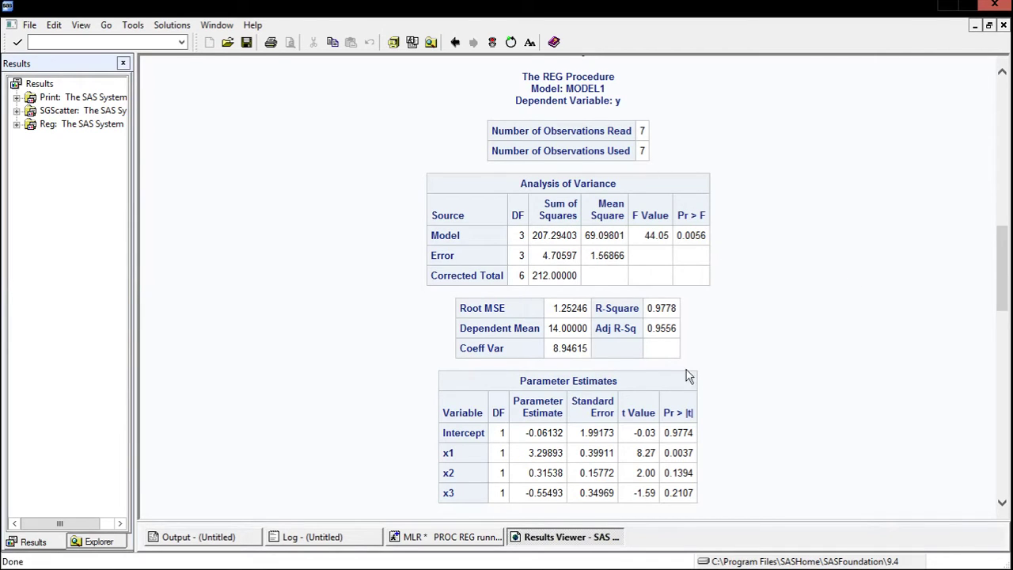
Return to the MLR program and highlight the null hypothesis H0: B1=B2=B3=0 in the overall F-test comment.
{"action": "left_click", "coordinate": [467, 538]}
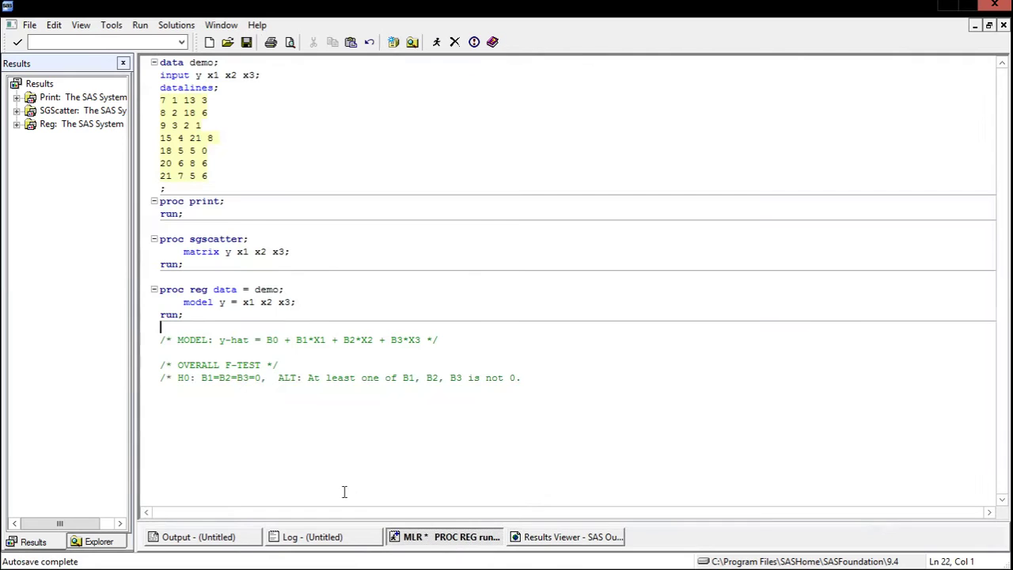
{"action": "left_click", "coordinate": [240, 393]}
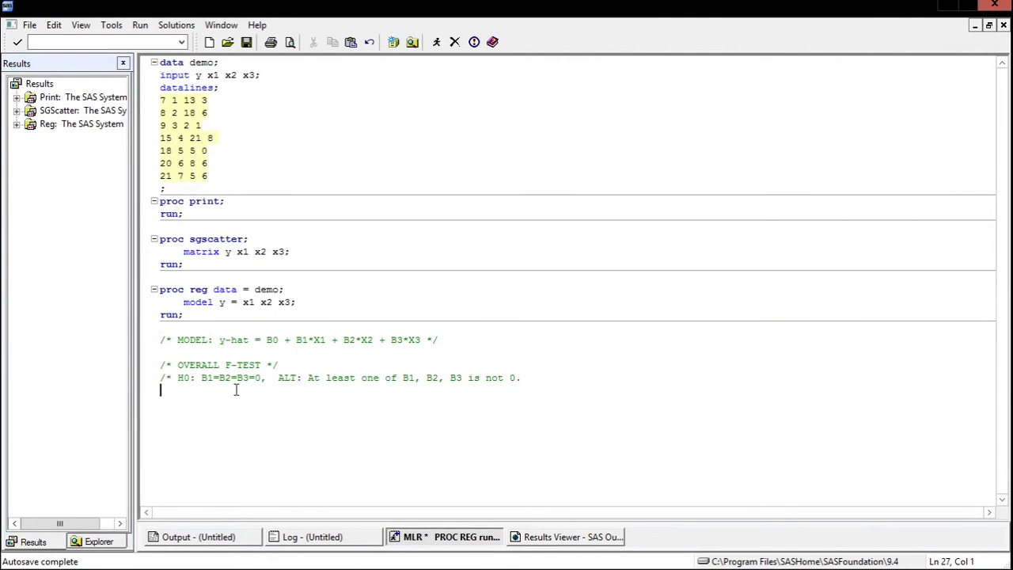
{"action": "left_click", "coordinate": [178, 379]}
{"action": "left_click_drag", "start_coordinate": [177, 379], "coordinate": [258, 380]}
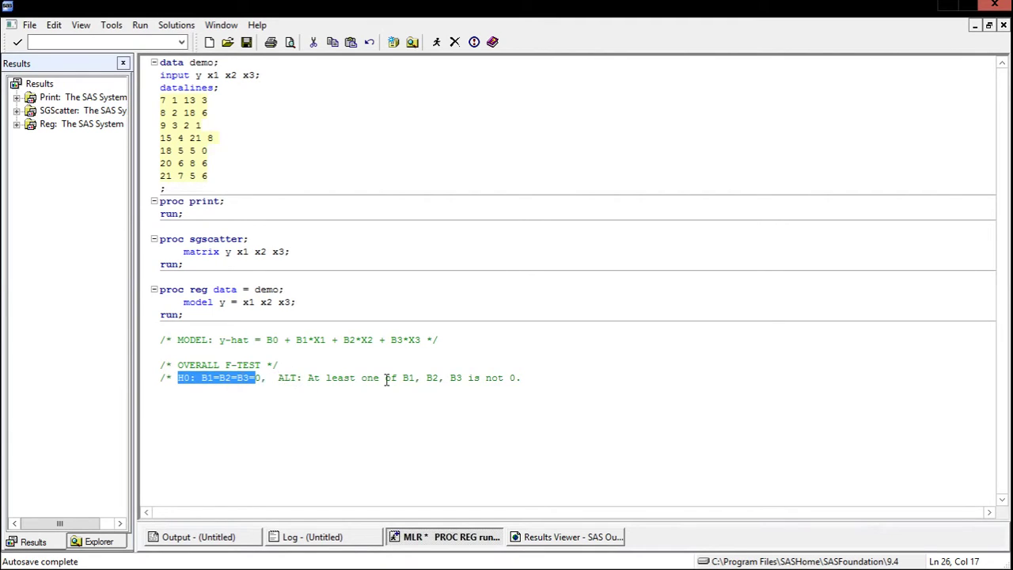
Highlight B1, B2, B3 in the alternative hypothesis of the overall F-test comment.
{"action": "left_click_drag", "start_coordinate": [403, 379], "coordinate": [463, 379]}
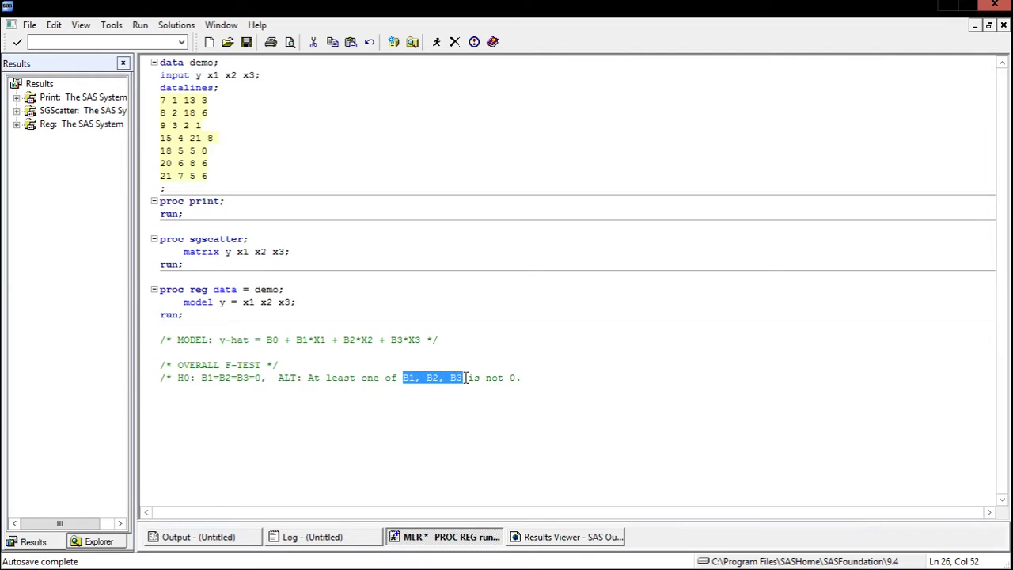
{"action": "left_click", "coordinate": [464, 422]}
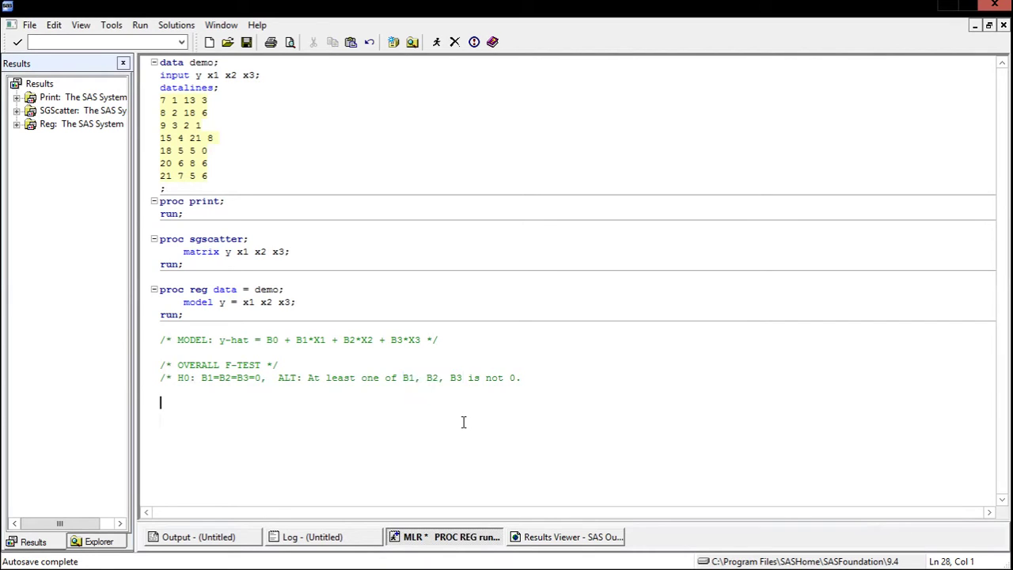
{"action": "left_click", "coordinate": [785, 340]}
Examine the Pr > |t| values of x1 and x3 in the regression results' Parameter Estimates table.
{"action": "left_click", "coordinate": [564, 538]}
{"action": "scroll", "coordinate": [821, 391], "scroll_direction": "down", "scroll_amount": 1}
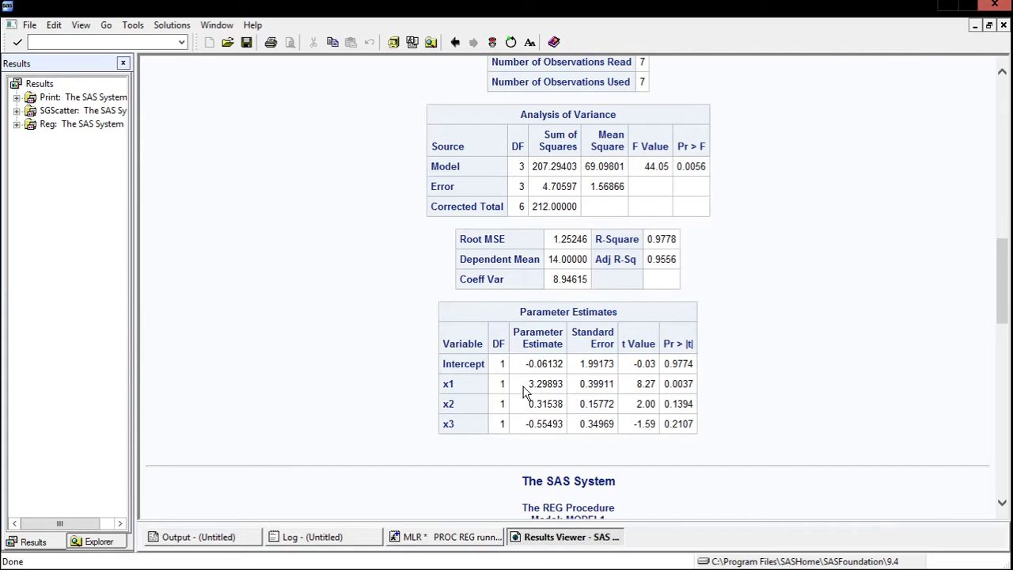
{"action": "left_click_drag", "start_coordinate": [664, 384], "coordinate": [698, 384]}
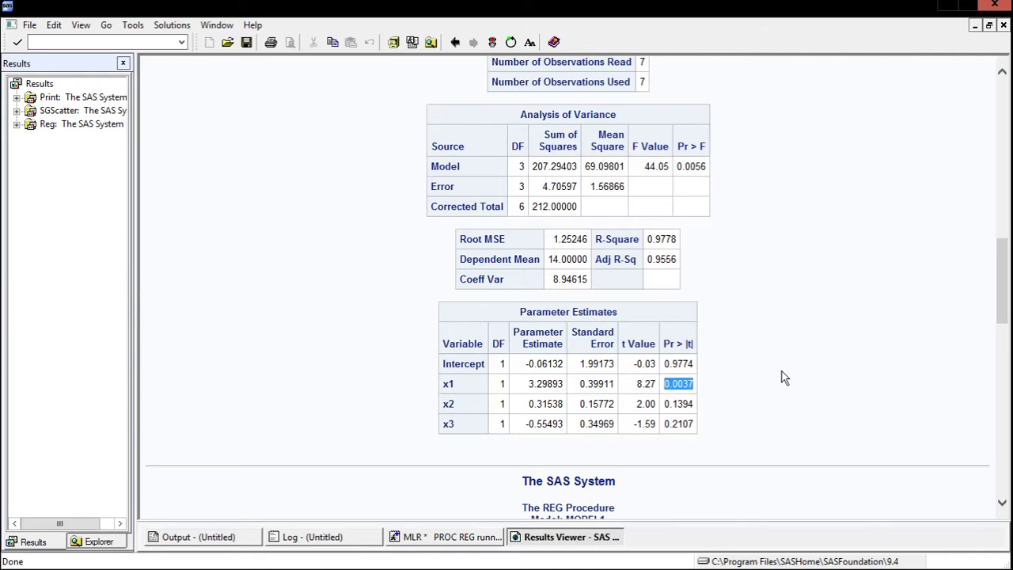
{"action": "left_click", "coordinate": [903, 341]}
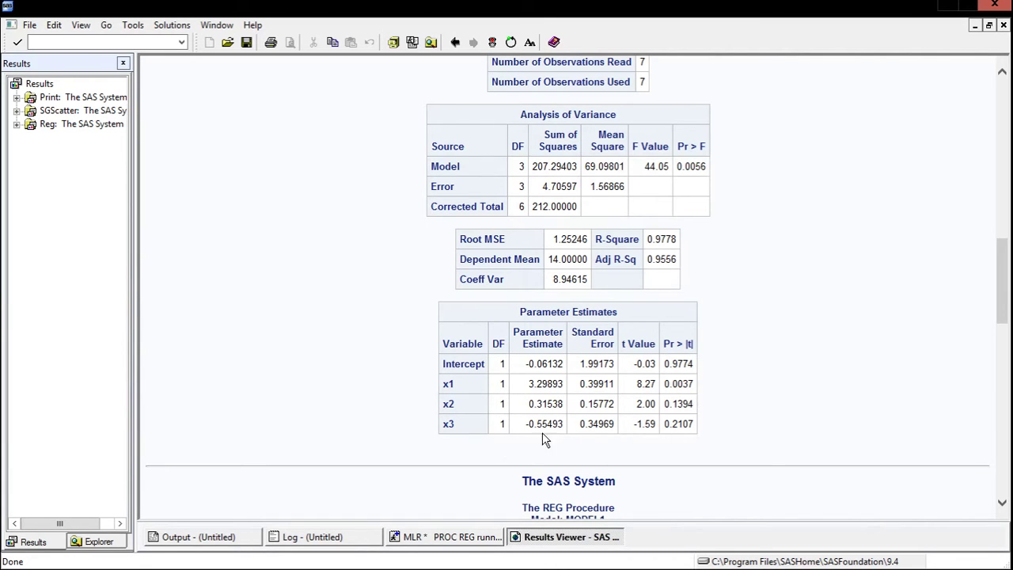
{"action": "left_click_drag", "start_coordinate": [665, 423], "coordinate": [689, 425]}
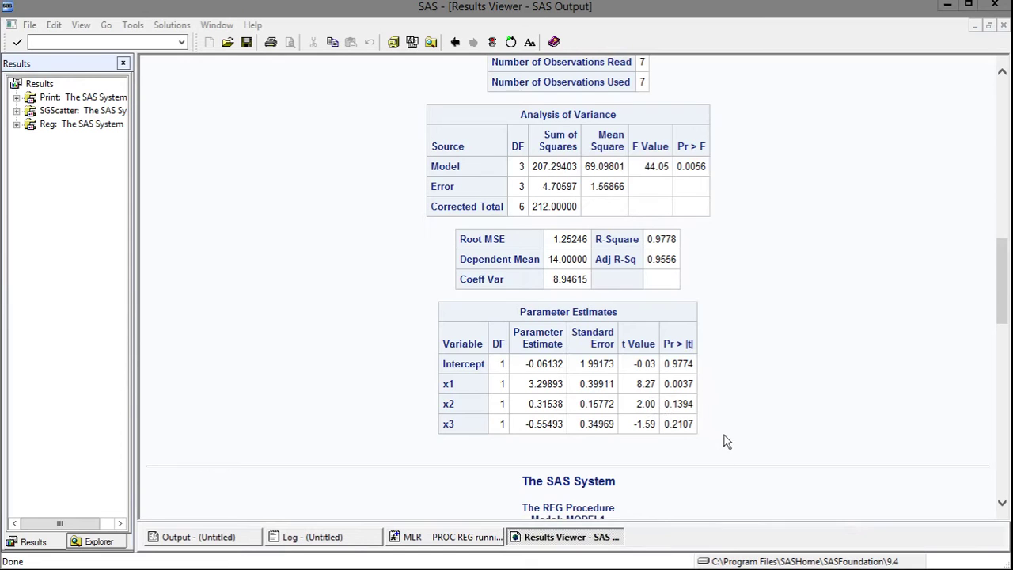
Return to the MLR program, highlight H0: B2=B3=0 in the partial F-test comment, and close that comment with */.
{"action": "left_click", "coordinate": [474, 539]}
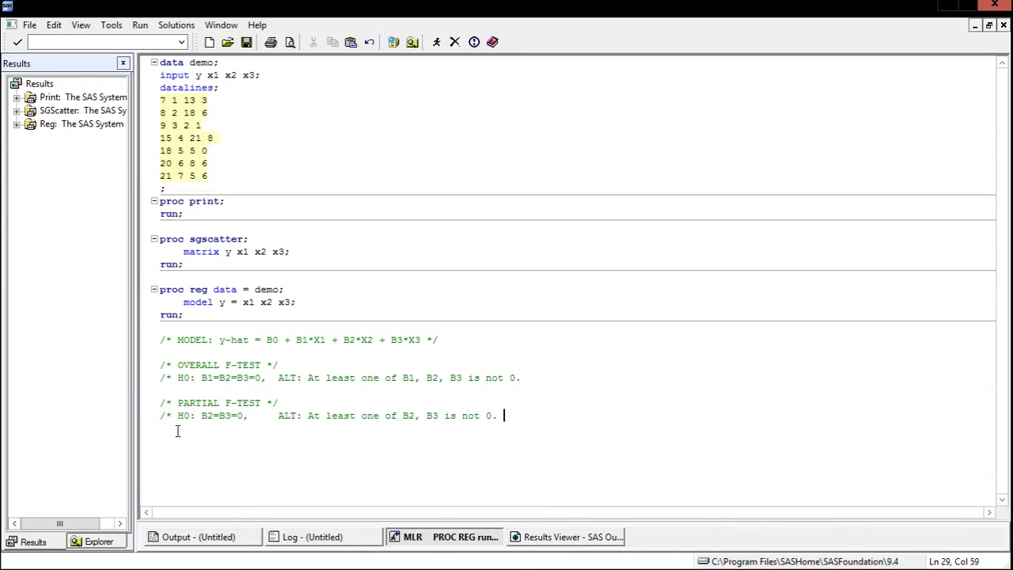
{"action": "left_click_drag", "start_coordinate": [177, 416], "coordinate": [247, 416]}
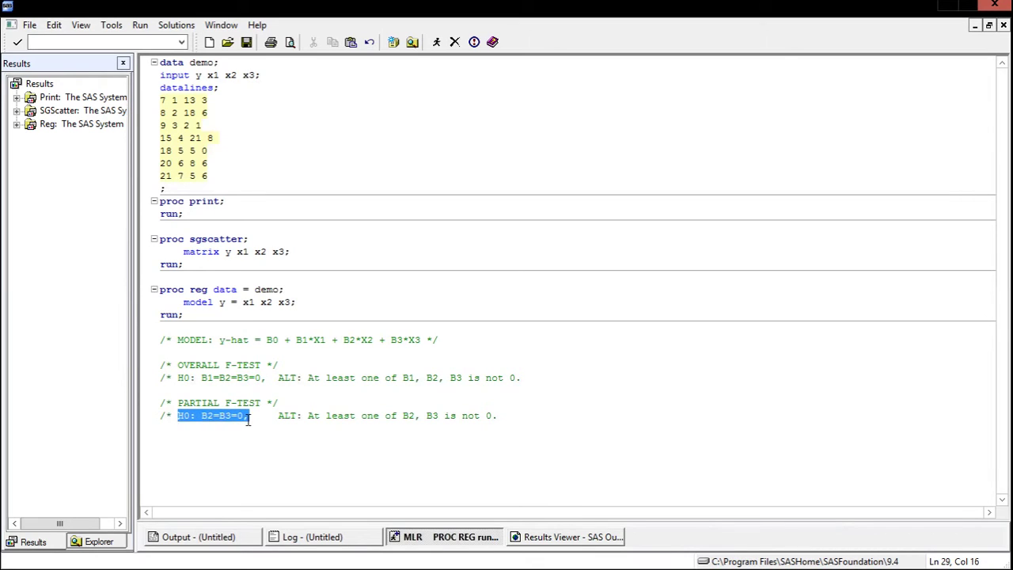
{"action": "key", "text": "Left"}
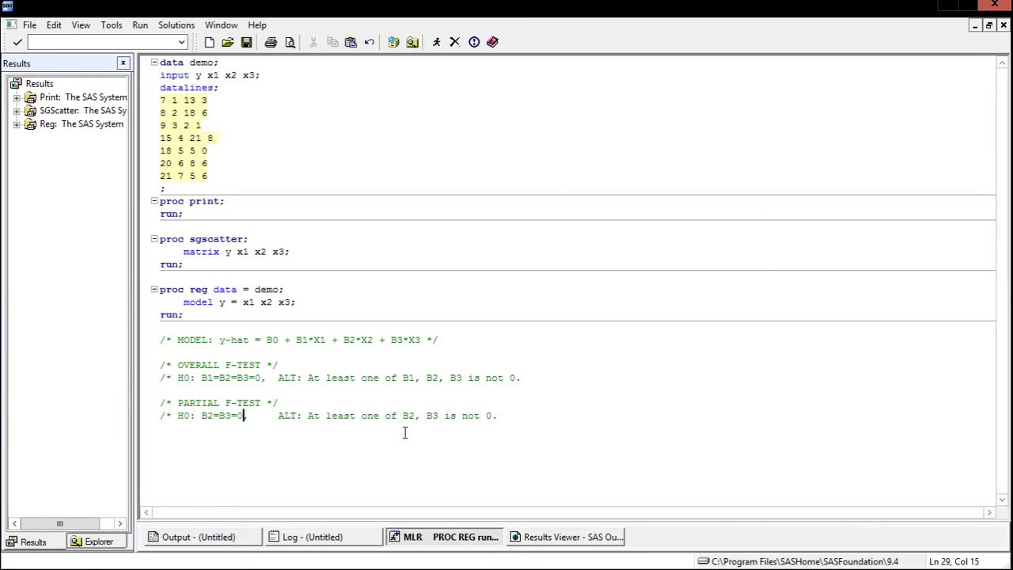
{"action": "left_click", "coordinate": [498, 441]}
{"action": "type", "text": "*/"}
{"action": "left_click", "coordinate": [509, 389]}
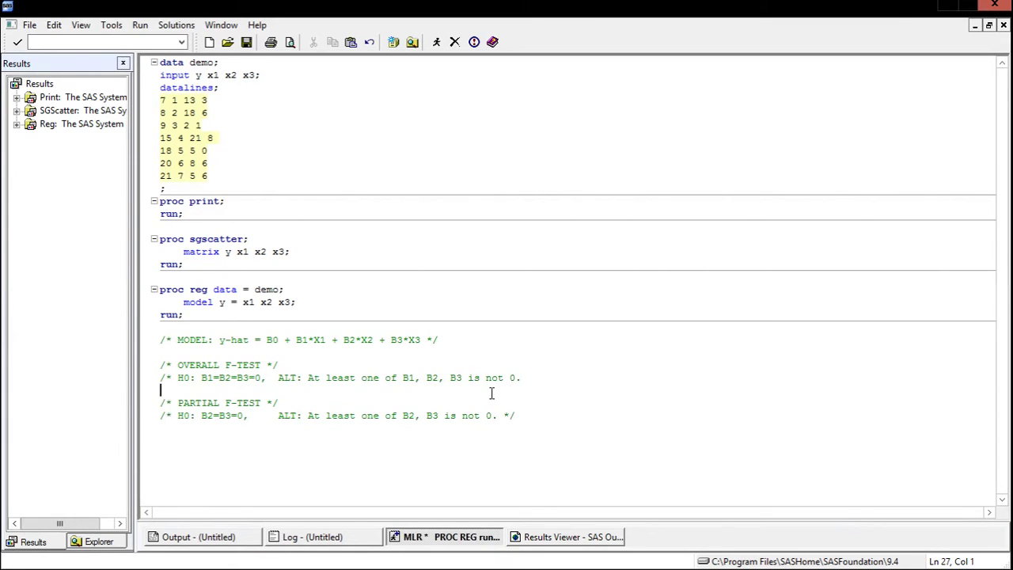
Copy the proc reg step with model y = x1 x2 x3 and paste it below the partial F-test comment.
{"action": "left_click", "coordinate": [196, 315]}
{"action": "left_click", "coordinate": [160, 289], "text": "shift"}
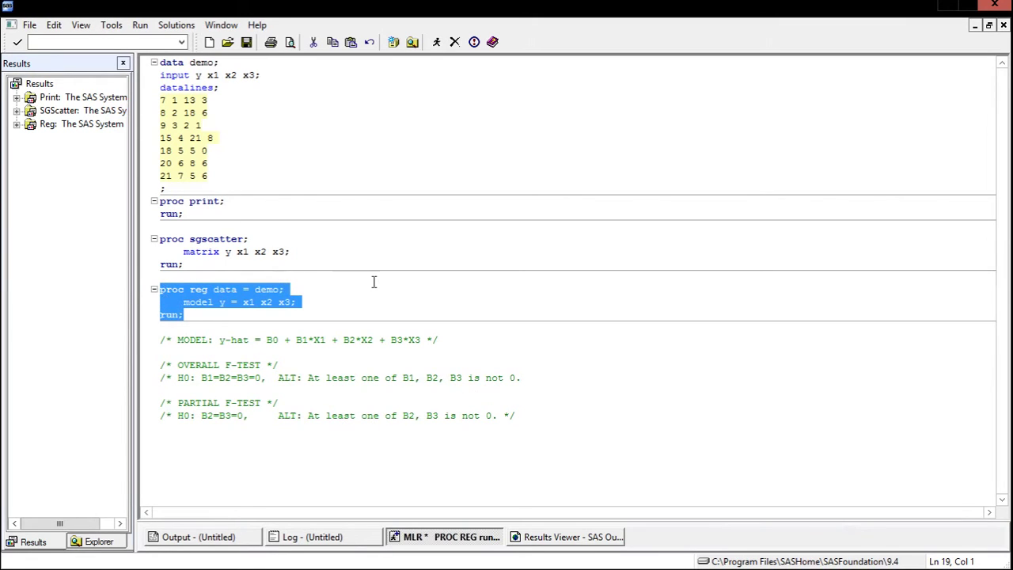
{"action": "key", "text": "ctrl+c"}
{"action": "left_click", "coordinate": [212, 441]}
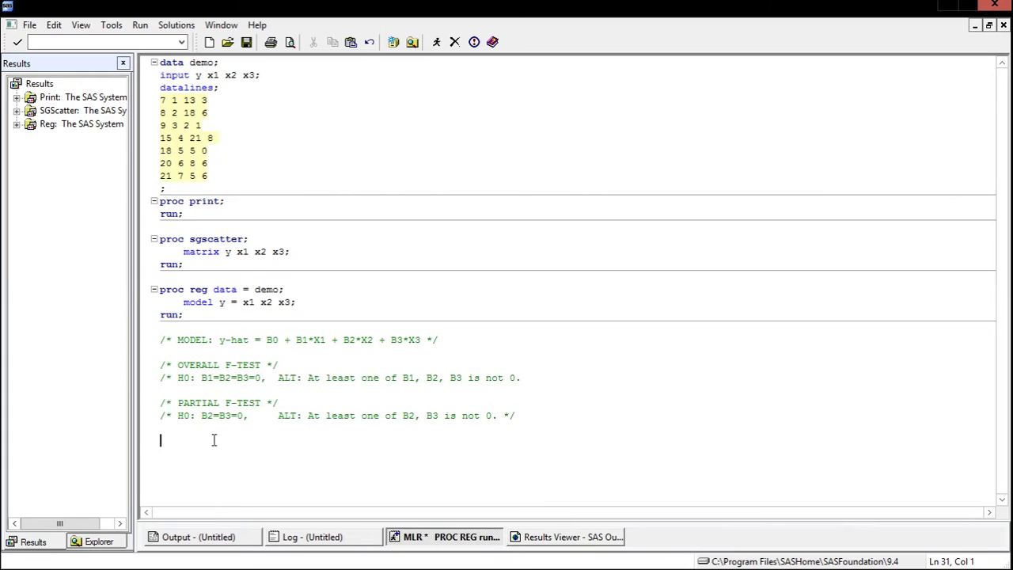
{"action": "key", "text": "ctrl+v"}
Add the line test1: test x2=0, x3=0; below the model statement of the copied regression step.
{"action": "left_click", "coordinate": [310, 455]}
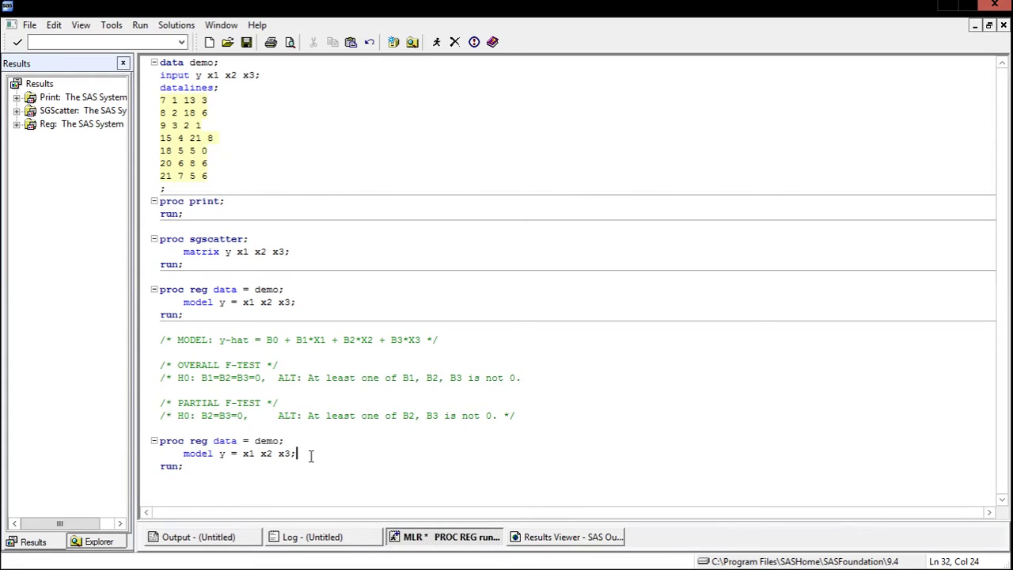
{"action": "key", "text": "Return"}
{"action": "type", "text": "TEST"}
{"action": "key", "text": "BackSpace"}
{"action": "key", "text": "BackSpace"}
{"action": "key", "text": "BackSpace"}
{"action": "key", "text": "BackSpace"}
{"action": "type", "text": "test1: test "}
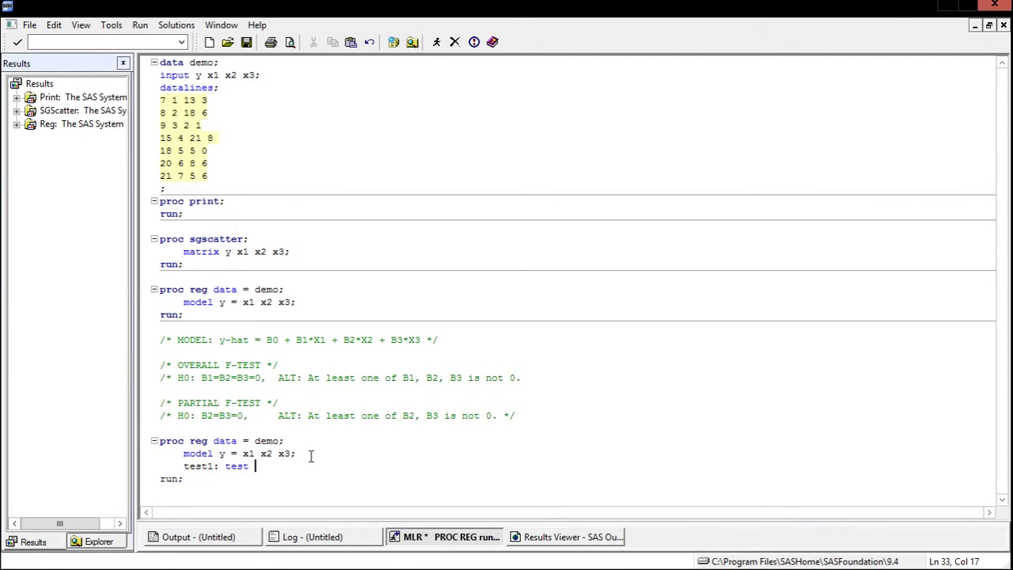
{"action": "type", "text": "x2 =0, x3=0;"}
{"action": "key", "text": "Left"}
{"action": "key", "text": "Left"}
{"action": "key", "text": "Left"}
{"action": "key", "text": "Left"}
{"action": "key", "text": "Left"}
{"action": "key", "text": "Left"}
{"action": "key", "text": "Left"}
{"action": "key", "text": "Left"}
{"action": "key", "text": "Left"}
{"action": "key", "text": "BackSpace"}
{"action": "key", "text": "Down"}
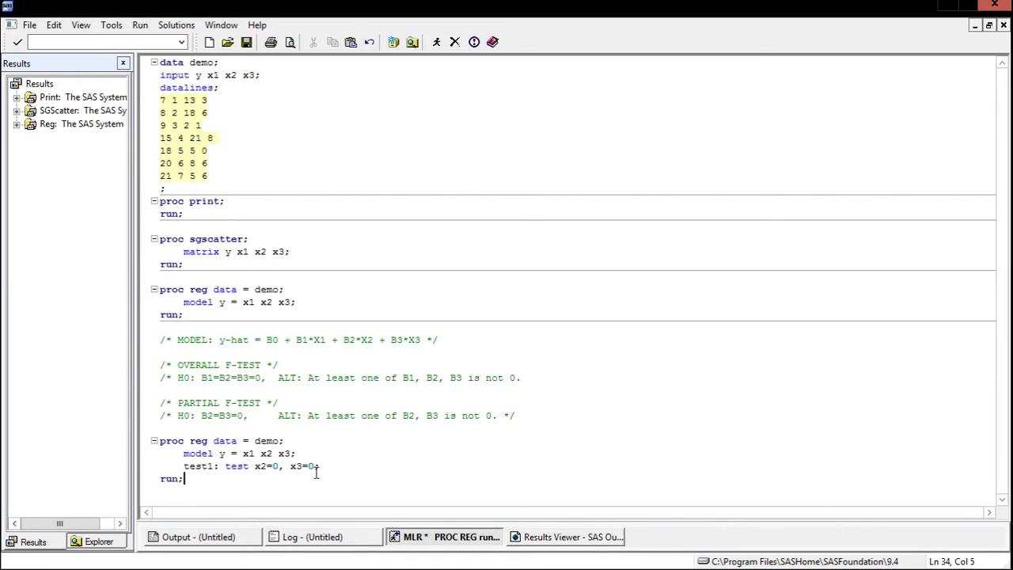
Run only the regression step containing the test1 statement, and bring back the MLR program at full size.
{"action": "left_click_drag", "start_coordinate": [225, 479], "coordinate": [159, 443]}
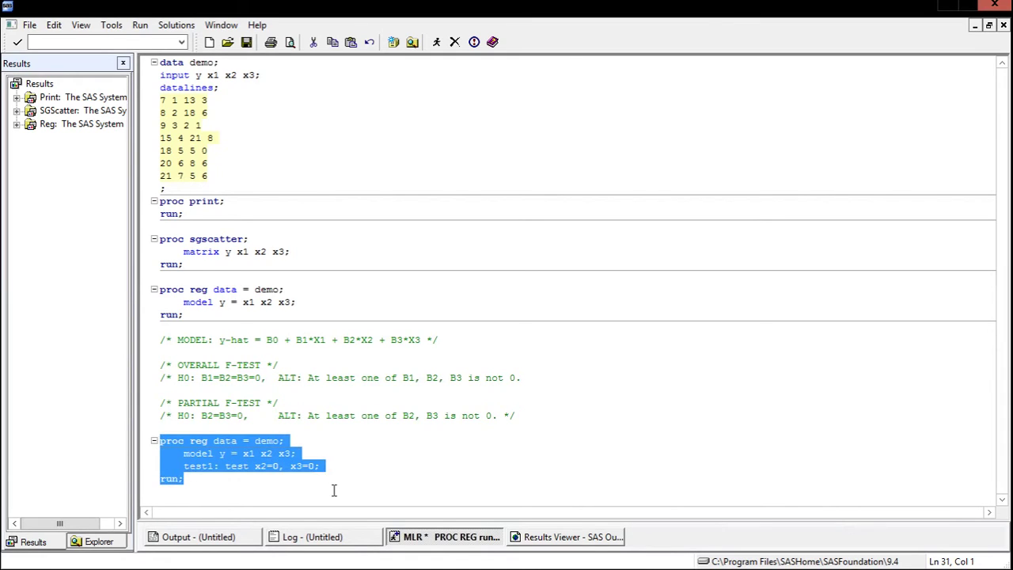
{"action": "key", "text": "F8"}
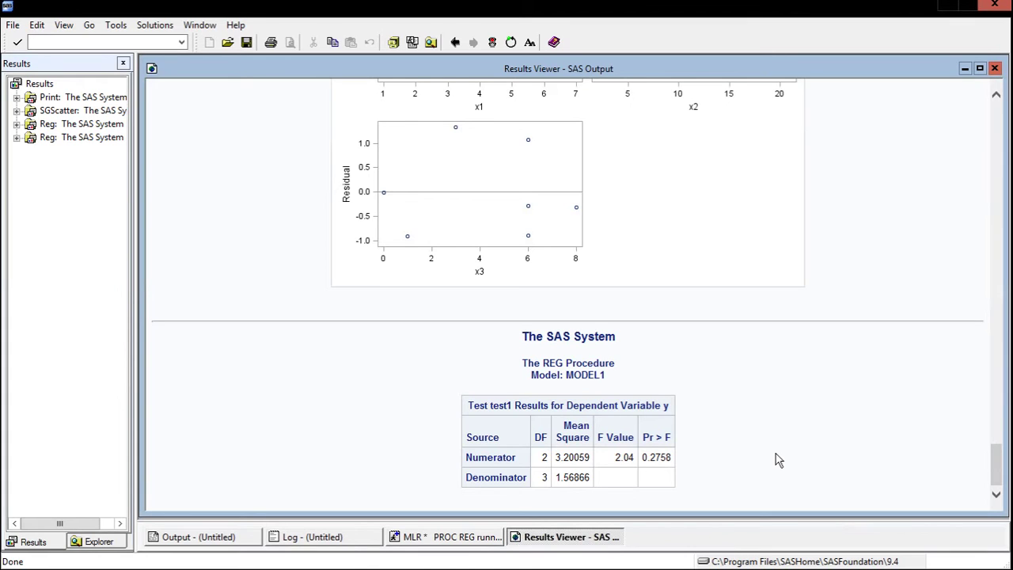
{"action": "left_click", "coordinate": [436, 539]}
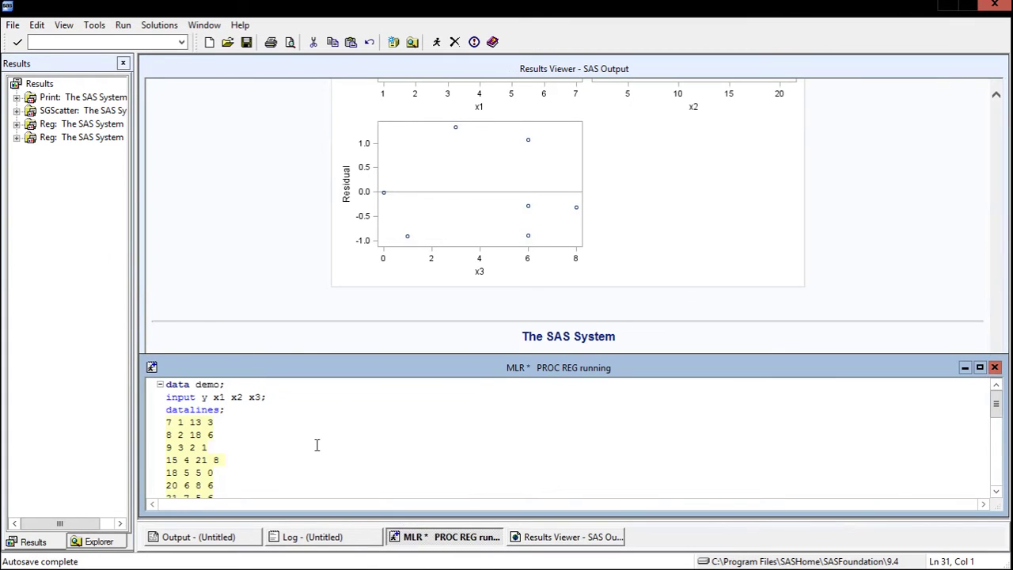
{"action": "left_click", "coordinate": [980, 368]}
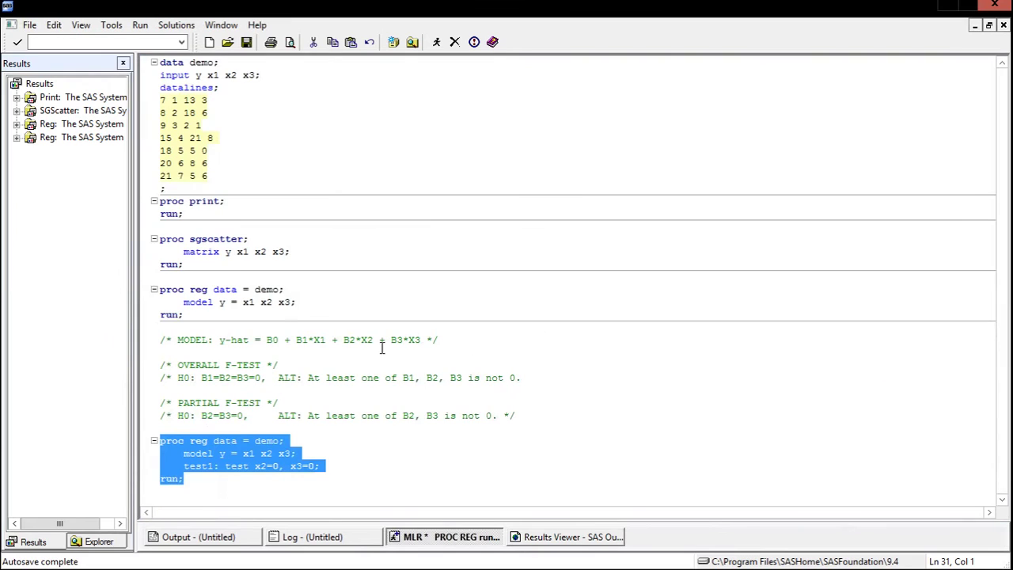
Highlight the null hypothesis H0: B2=B3=0 in the partial F-test comment again.
{"action": "left_click", "coordinate": [216, 481]}
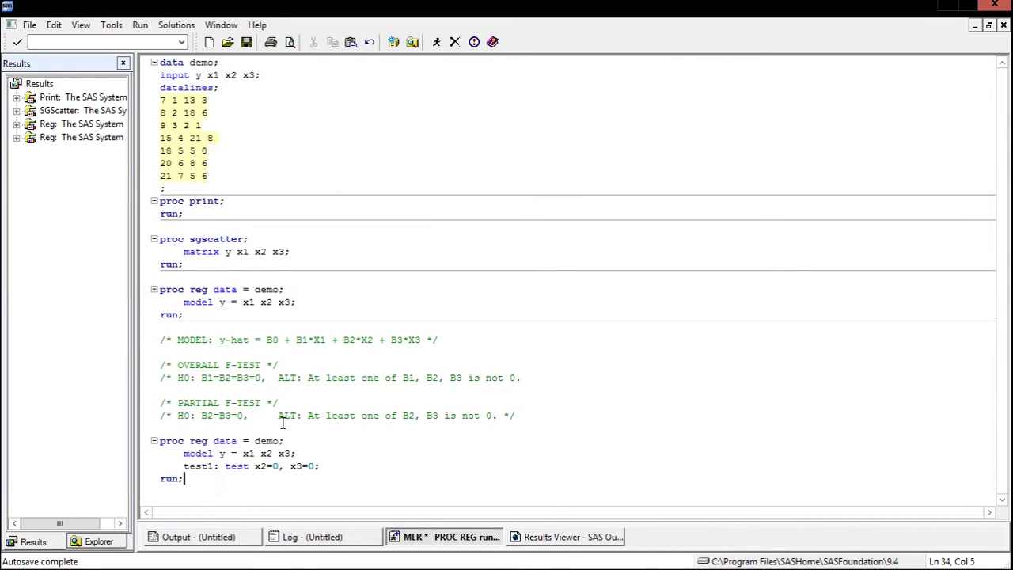
{"action": "left_click_drag", "start_coordinate": [255, 415], "coordinate": [165, 415]}
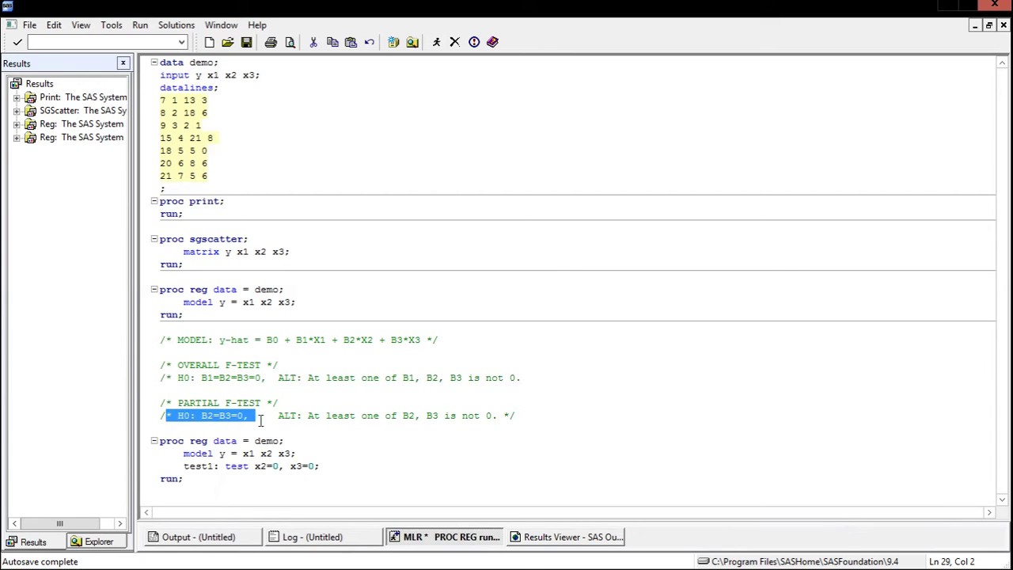
{"action": "left_click", "coordinate": [298, 349]}
Duplicate the MODEL comment on a new line directly below it.
{"action": "left_click_drag", "start_coordinate": [457, 340], "coordinate": [160, 340]}
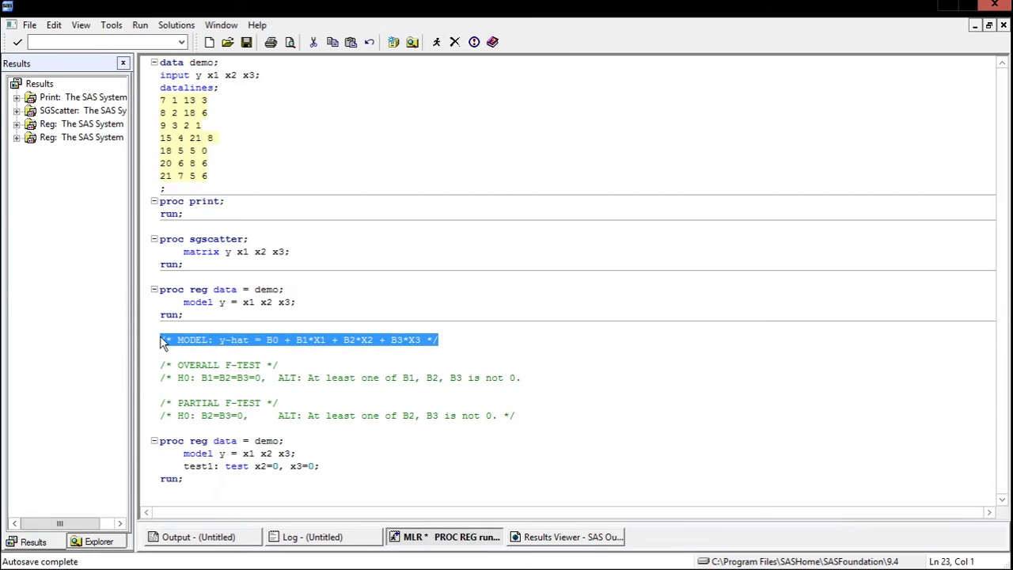
{"action": "left_click", "coordinate": [466, 343]}
{"action": "key", "text": "Return"}
{"action": "key", "text": "ctrl+v"}
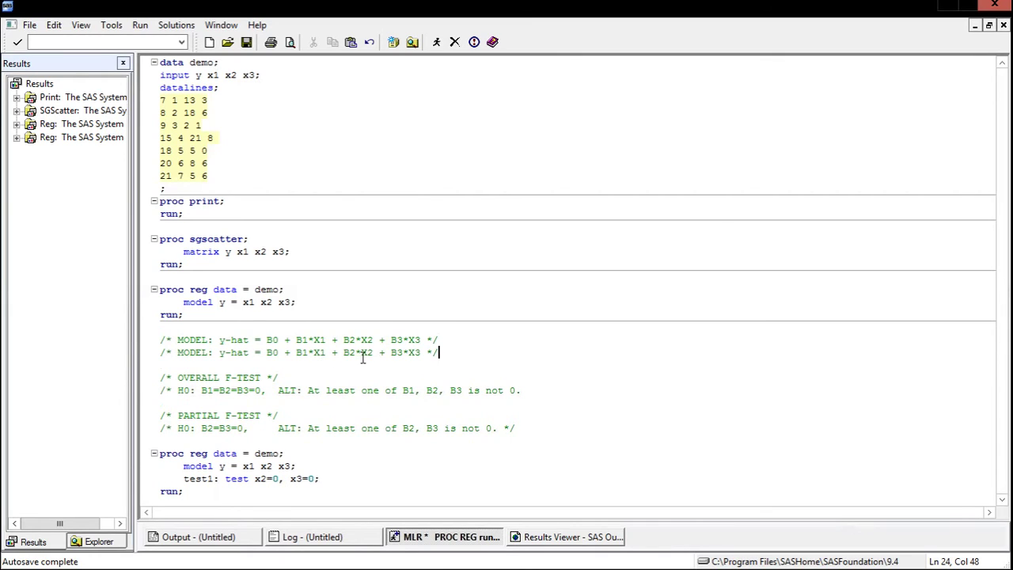
Remove the B2*X2 and B3*X3 terms from the duplicated comment, leaving the reduced model y-hat = B0 + B1*X1.
{"action": "left_click_drag", "start_coordinate": [344, 352], "coordinate": [432, 357]}
{"action": "key", "text": "BackSpace"}
{"action": "key", "text": "BackSpace"}
{"action": "key", "text": "BackSpace"}
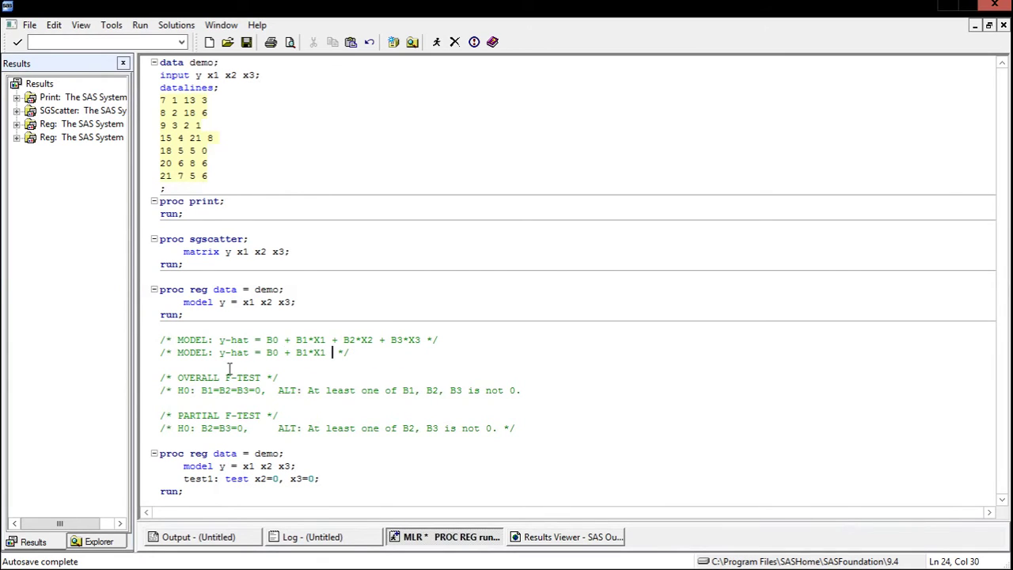
{"action": "left_click_drag", "start_coordinate": [215, 353], "coordinate": [339, 355]}
{"action": "left_click", "coordinate": [381, 365]}
Add alpha=0.1 to the first proc reg statement and / clb to its model statement, and save the program.
{"action": "key", "text": "F3"}
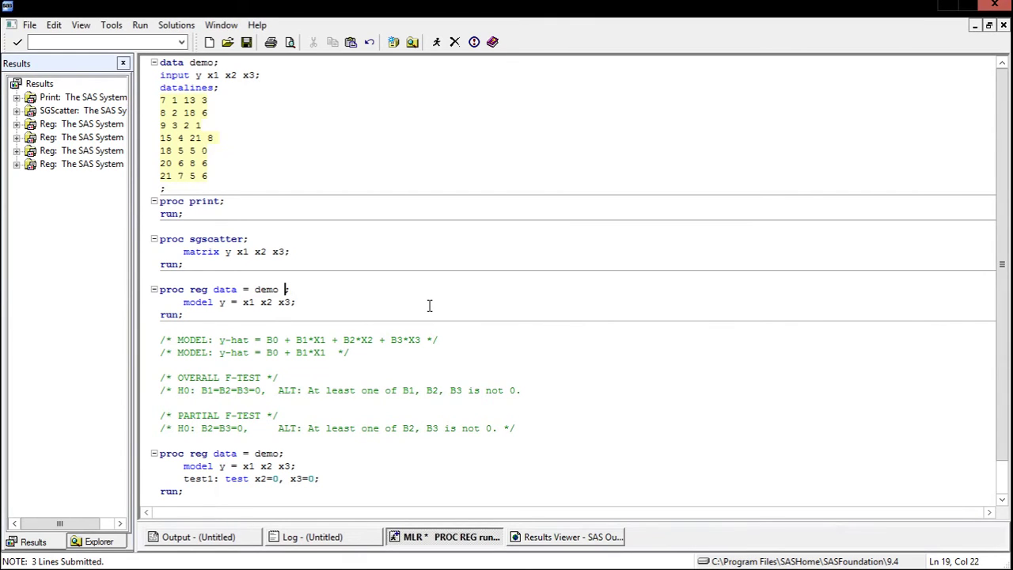
{"action": "type", "text": "alpha=0.1"}
{"action": "left_click", "coordinate": [429, 306]}
{"action": "key", "text": "Left"}
{"action": "type", "text": "/"}
{"action": "type", "text": "clb;"}
{"action": "key", "text": "ctrl+s"}
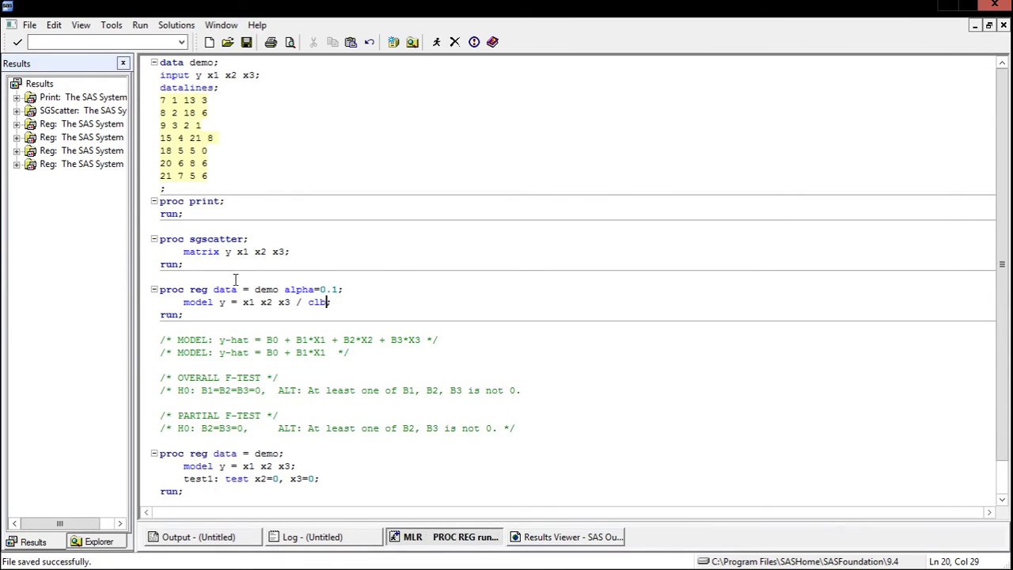
Run the first regression step with alpha=0.1 and clb, and bring up its Parameter Estimates table with confidence limits.
{"action": "left_click_drag", "start_coordinate": [195, 317], "coordinate": [161, 292]}
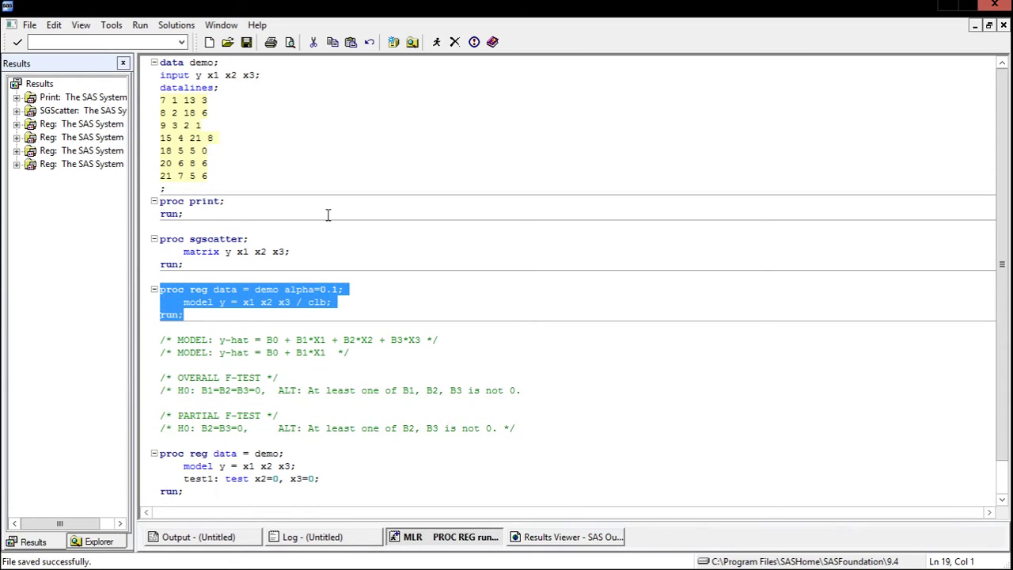
{"action": "key", "text": "F3"}
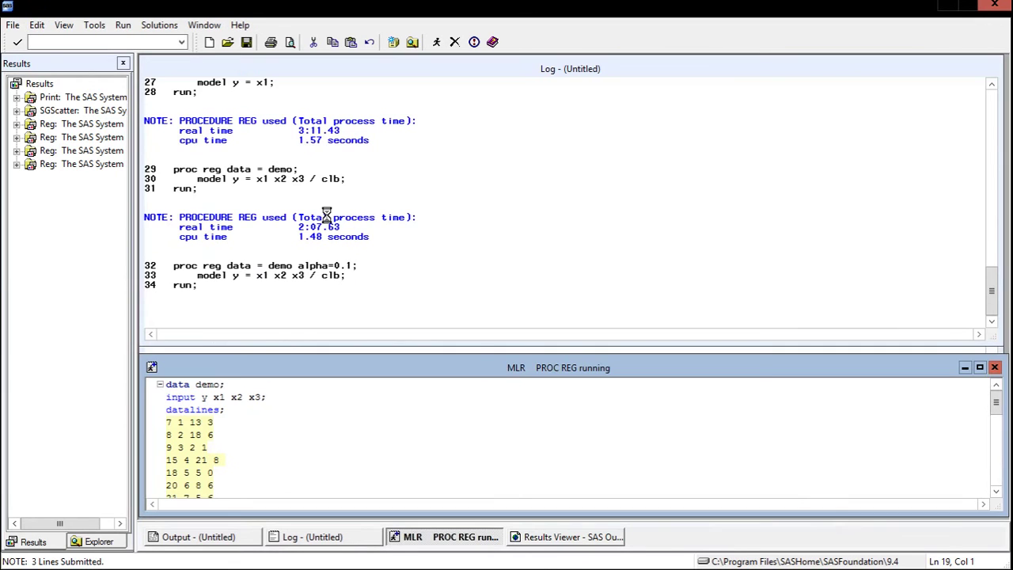
{"action": "left_click", "coordinate": [567, 538]}
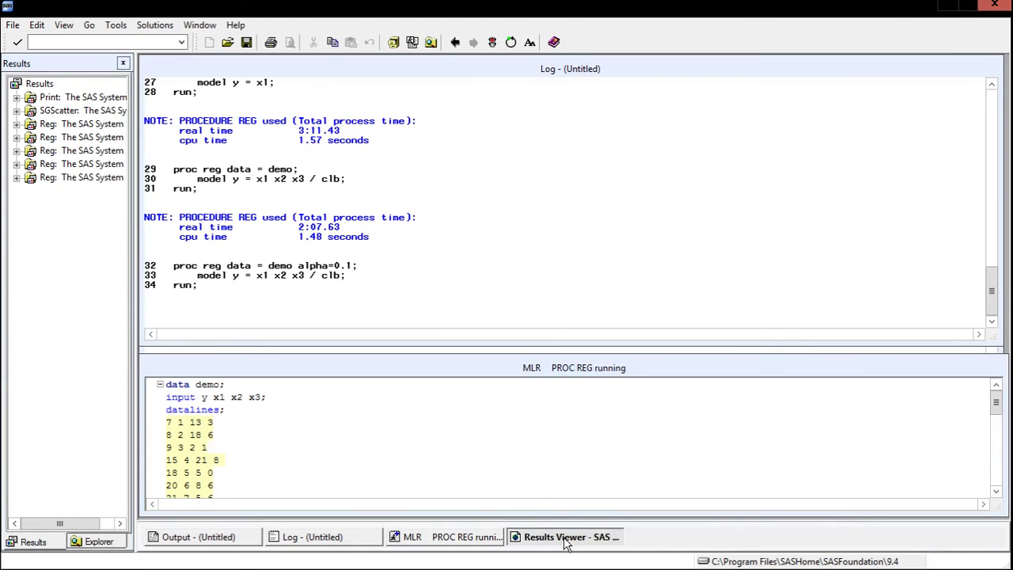
{"action": "left_click", "coordinate": [567, 540]}
{"action": "scroll", "coordinate": [483, 373], "scroll_direction": "up", "scroll_amount": 15}
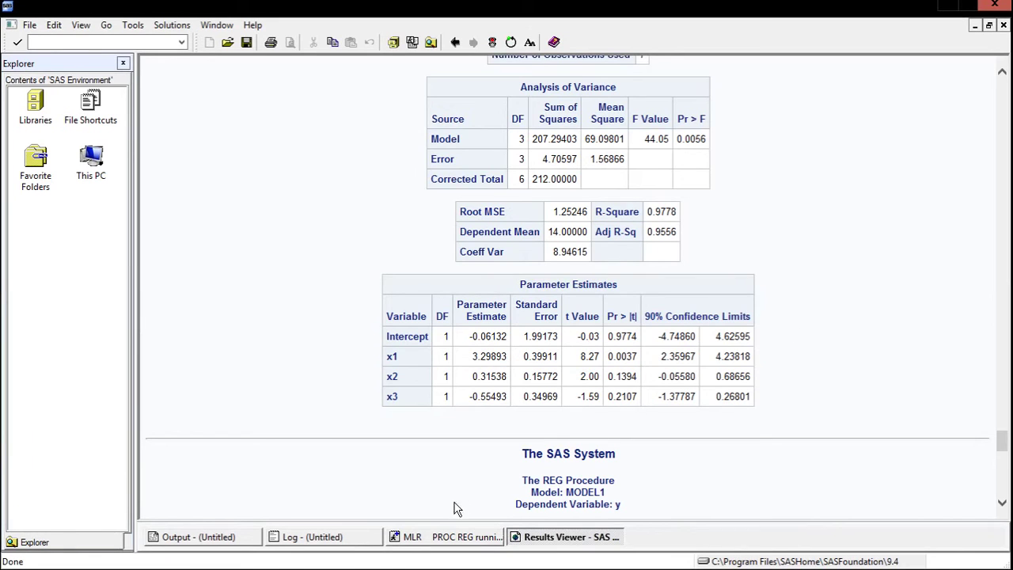
Return to the MLR program and insert two blank lines between the proc print and proc sgscatter steps.
{"action": "left_click", "coordinate": [464, 538]}
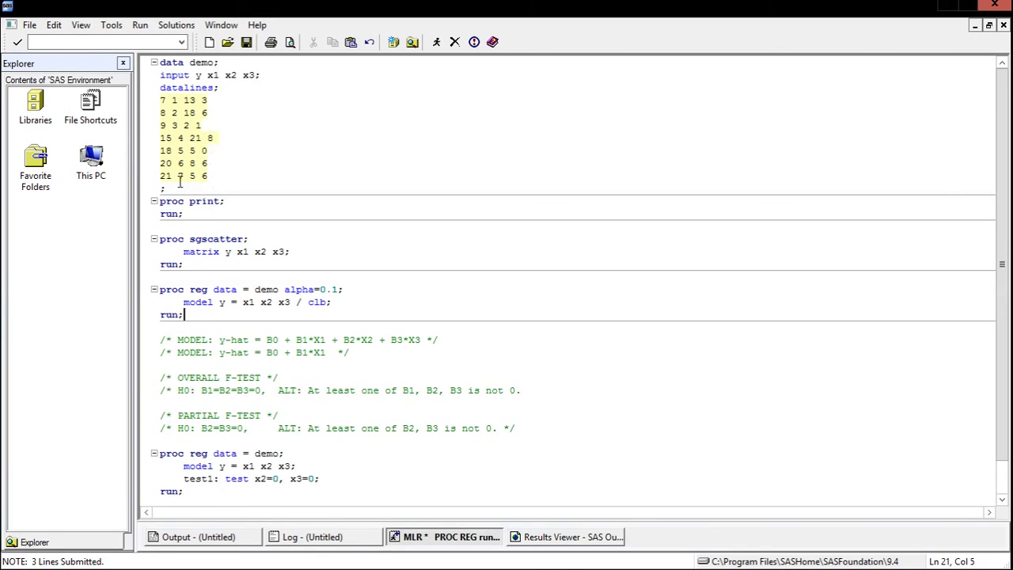
{"action": "left_click", "coordinate": [226, 226]}
{"action": "key", "text": "Return"}
{"action": "key", "text": "Return"}
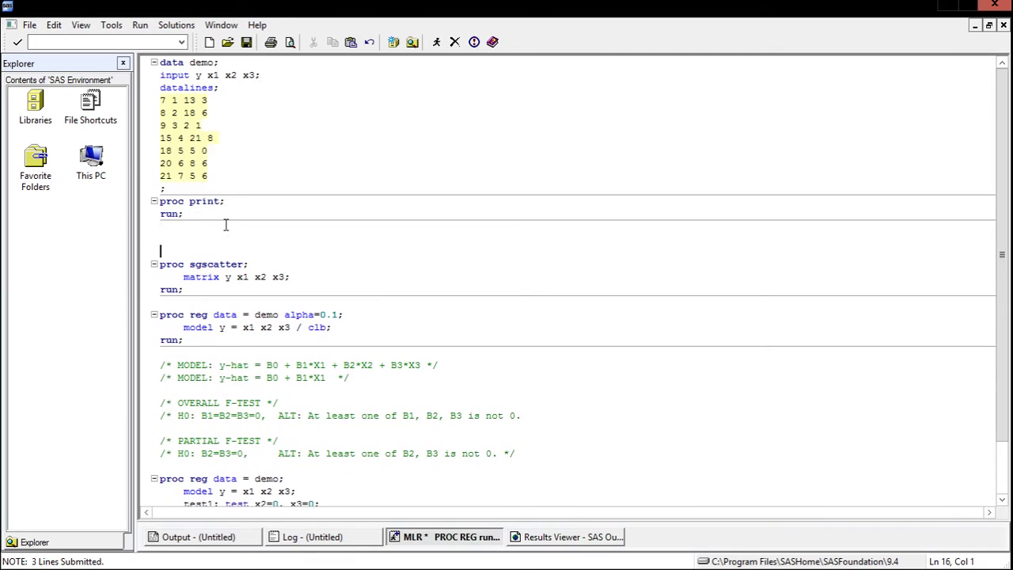
{"action": "key", "text": "Up"}
Try adding the data row . 4 5 6 below the last observation, and remove it again.
{"action": "left_click", "coordinate": [221, 178]}
{"action": "key", "text": "Return"}
{"action": "type", "text": "."}
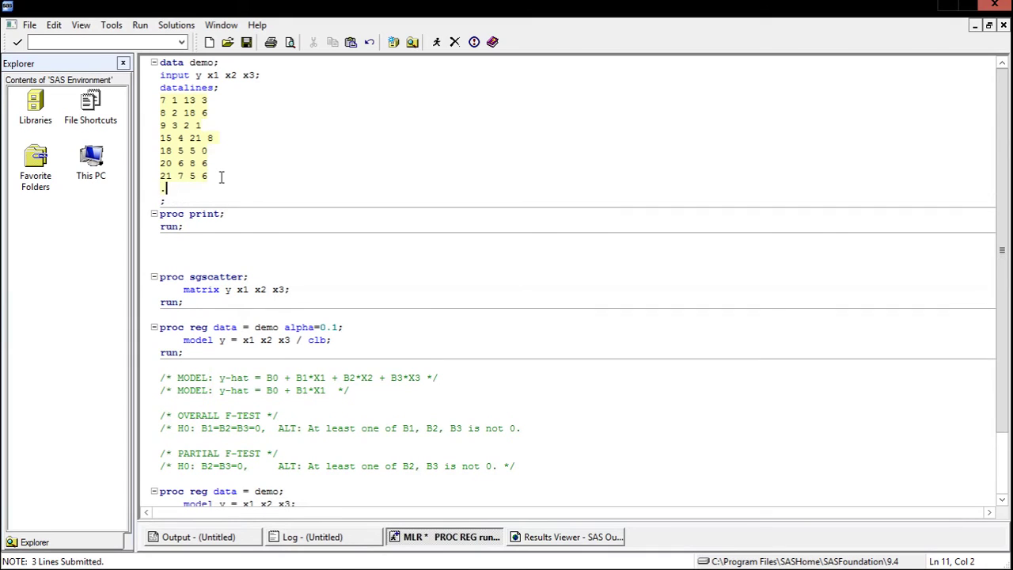
{"action": "type", "text": " 4 5 6"}
{"action": "left_click_drag", "start_coordinate": [217, 190], "coordinate": [157, 189]}
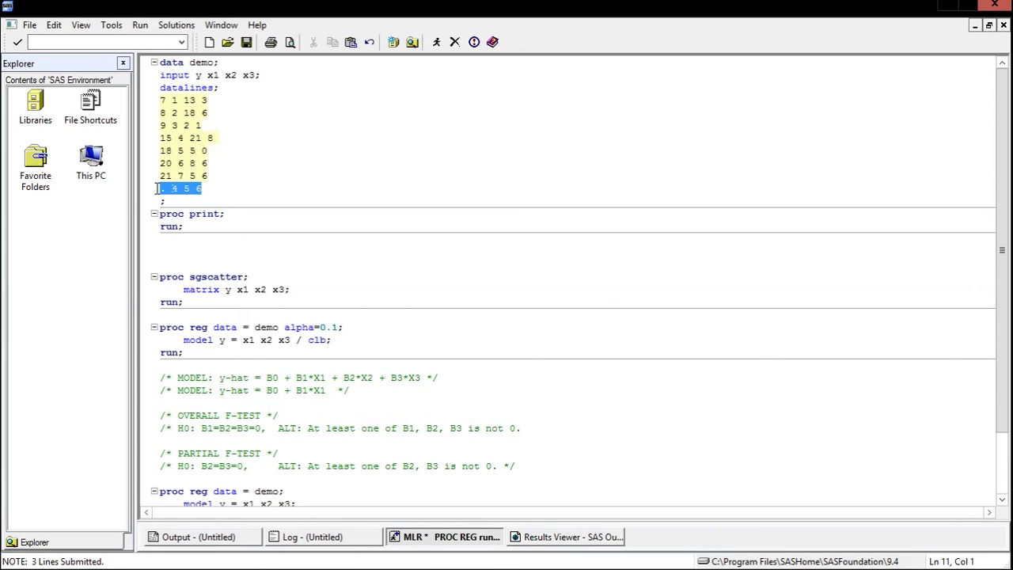
{"action": "key", "text": "Delete"}
{"action": "key", "text": "BackSpace"}
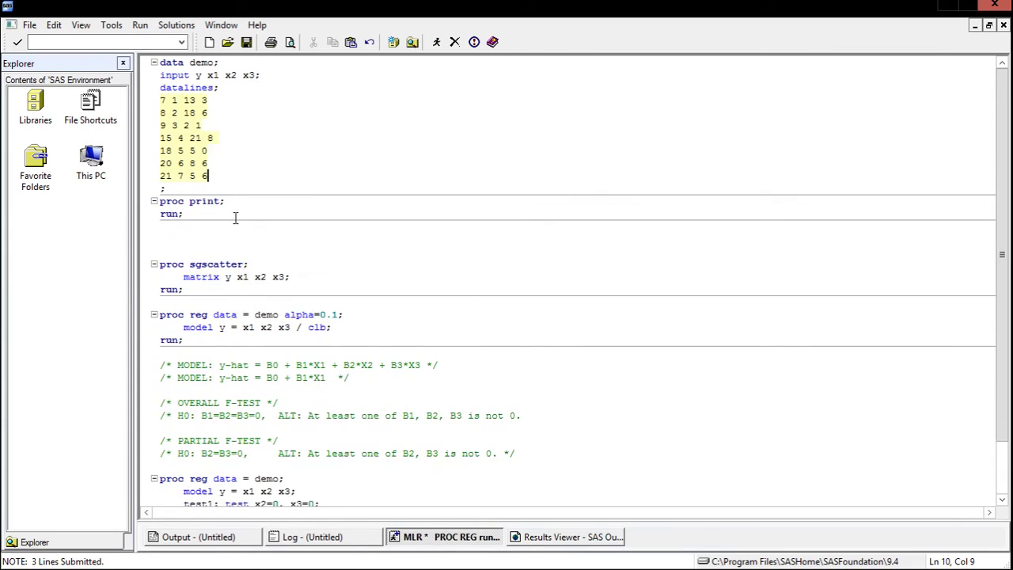
Between the proc print and proc sgscatter steps, write a data demo2 step with y=.; x1 = 4; x2 = 5; x3 = 6;.
{"action": "left_click", "coordinate": [187, 236]}
{"action": "type", "text": "data demo2;"}
{"action": "key", "text": "Return"}
{"action": "type", "text": "y=.; x1 = 4; x2 = 5; x3 = 6;"}
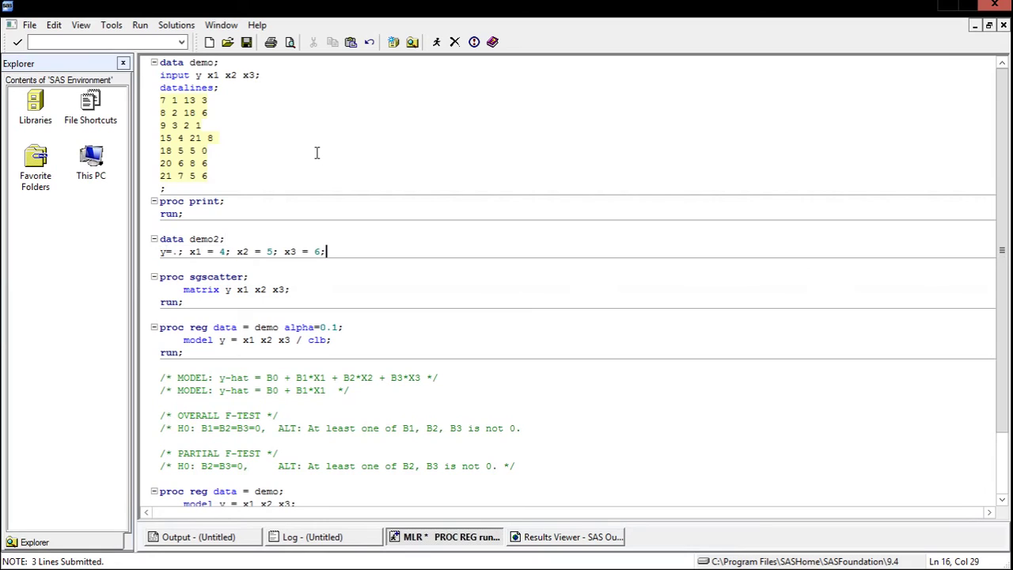
{"action": "key", "text": "Return"}
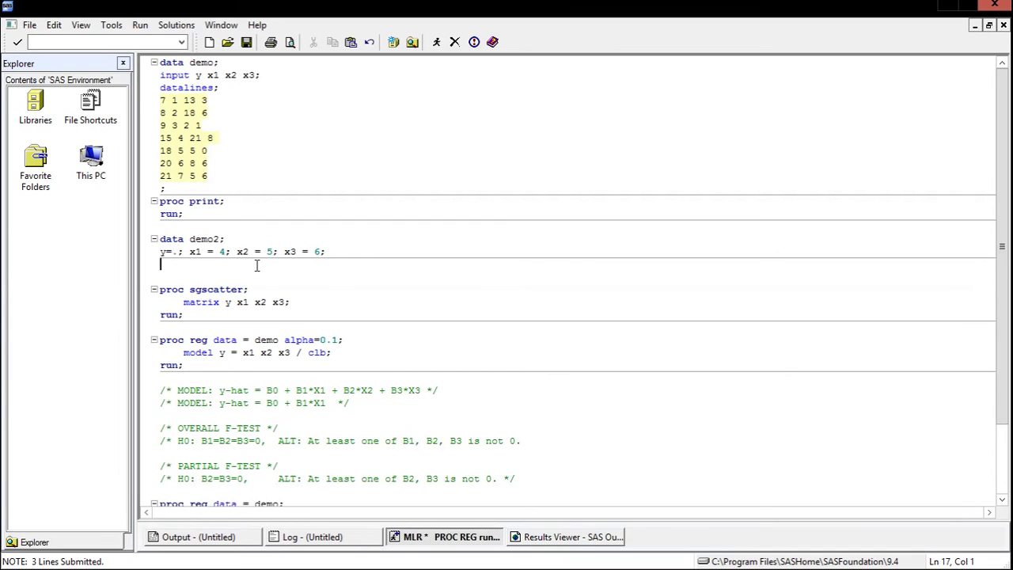
Add proc print; and run; below the demo2 values, and run the demo2 block.
{"action": "type", "text": "proc print"}
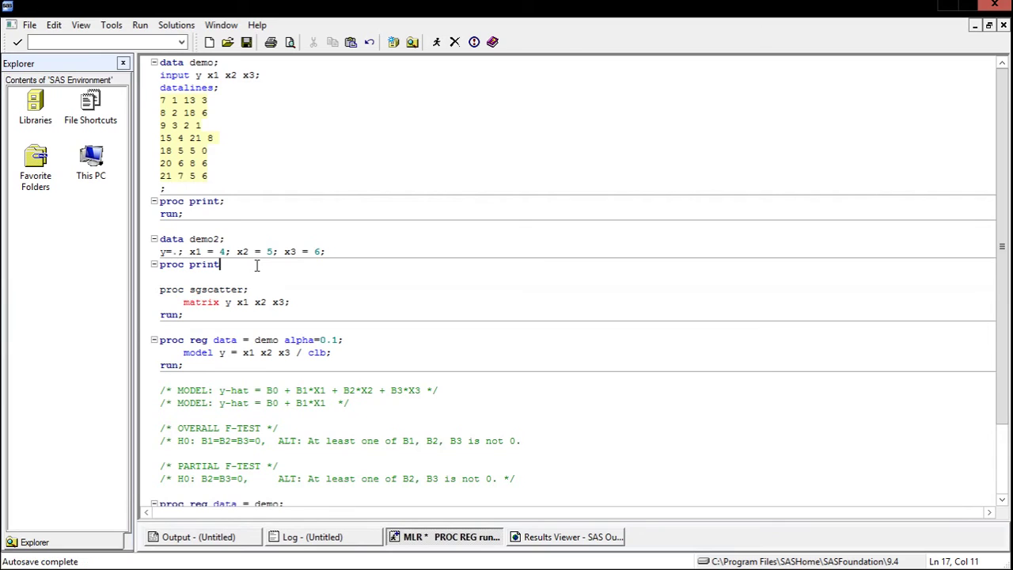
{"action": "type", "text": ";"}
{"action": "key", "text": "Return"}
{"action": "type", "text": "run;"}
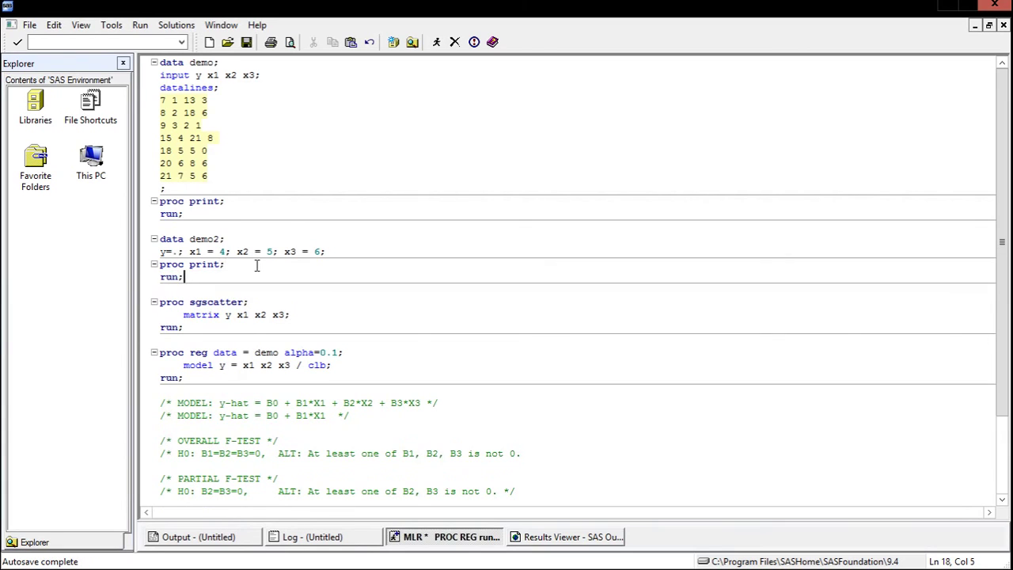
{"action": "left_click_drag", "start_coordinate": [184, 277], "coordinate": [159, 239]}
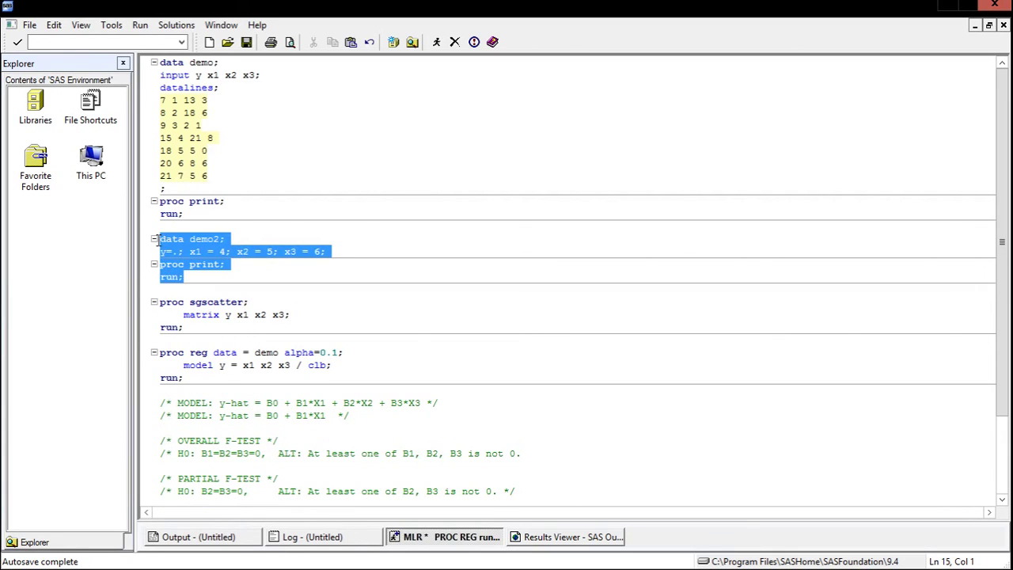
{"action": "key", "text": "F3"}
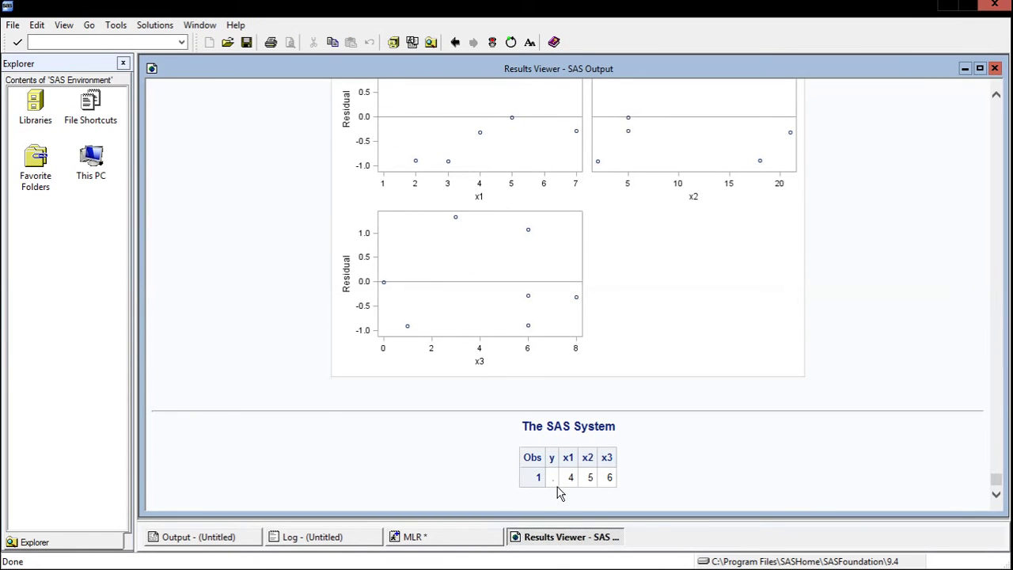
Return to the MLR program and write a second data demo step with set demo demo2; below the demo2 block.
{"action": "left_click", "coordinate": [446, 541]}
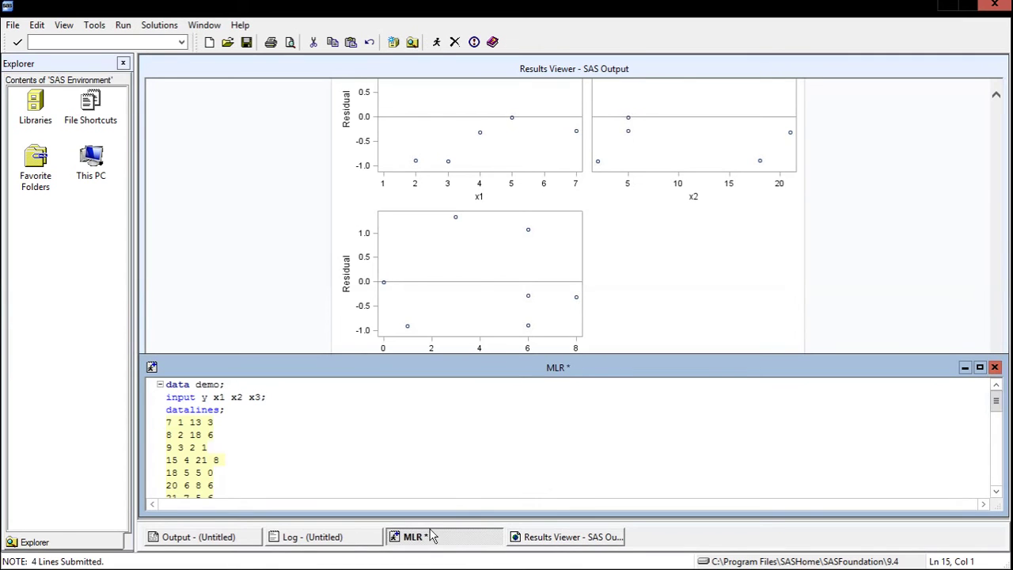
{"action": "left_click", "coordinate": [981, 368]}
{"action": "left_click", "coordinate": [552, 315]}
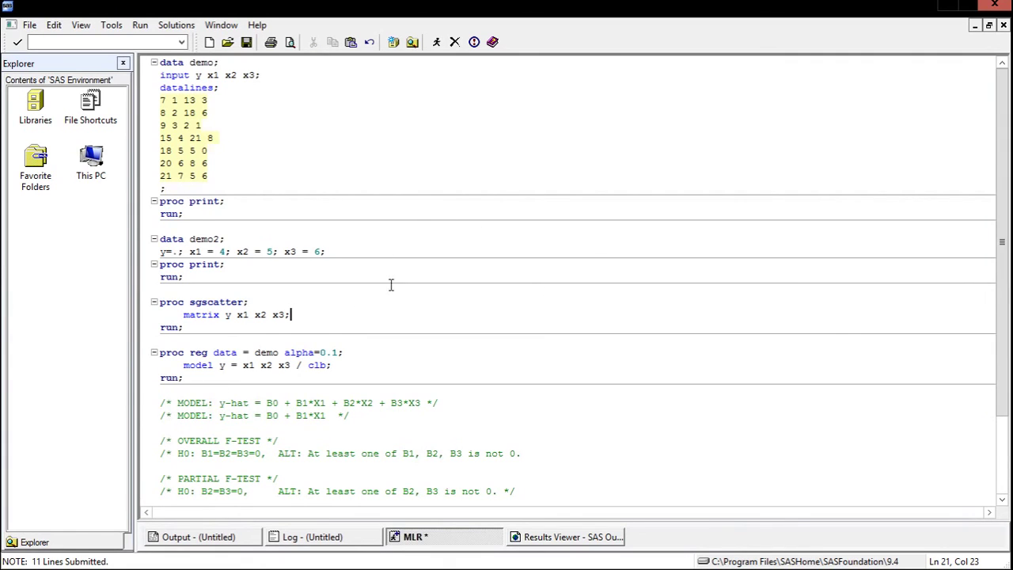
{"action": "left_click", "coordinate": [222, 278]}
{"action": "key", "text": "Return"}
{"action": "key", "text": "Return"}
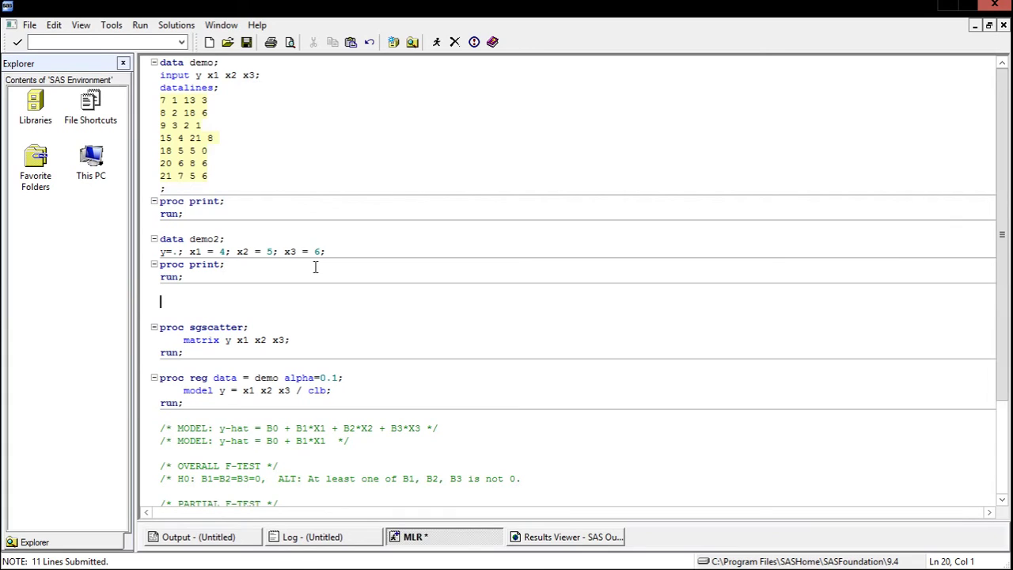
{"action": "type", "text": "data demo;"}
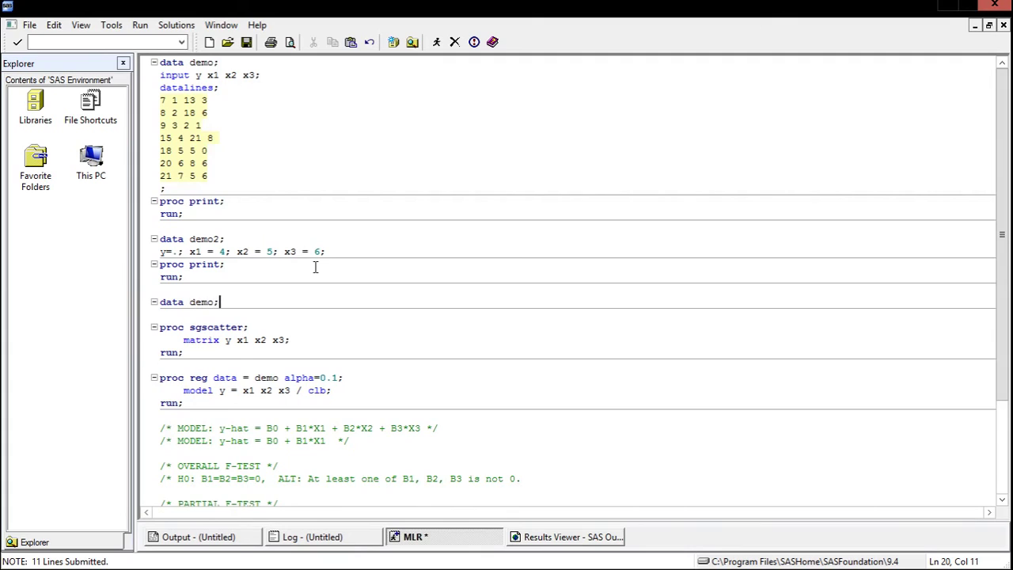
{"action": "key", "text": "Return"}
{"action": "type", "text": "s"}
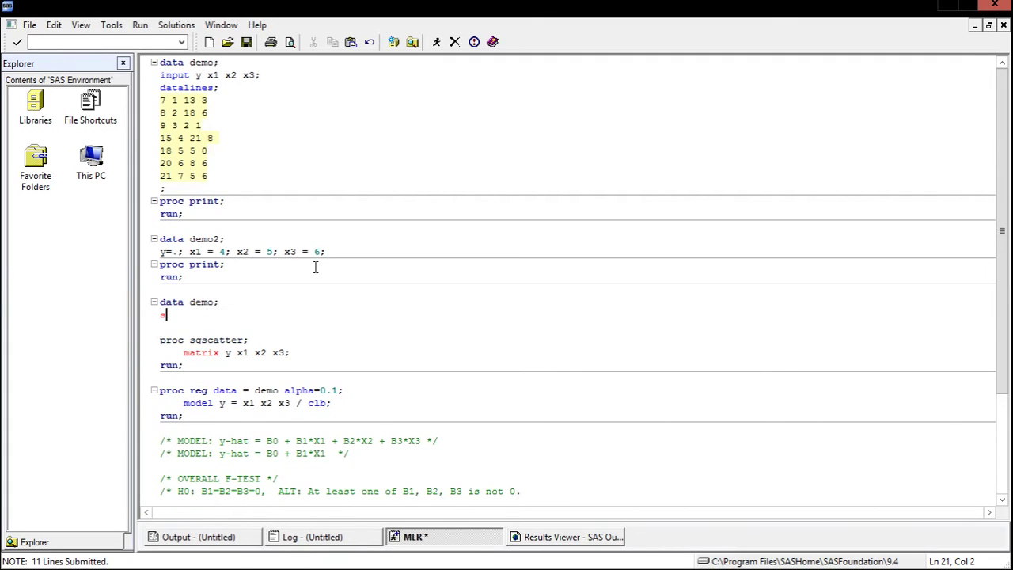
{"action": "type", "text": "et demo demo2;"}
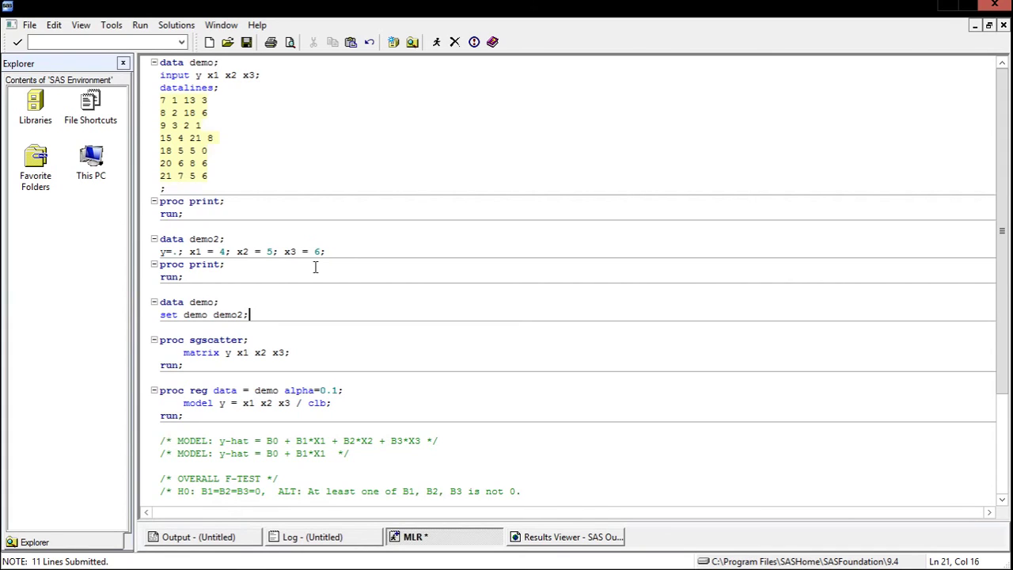
Add proc print; and run; below the set statement, and run the block that combines demo and demo2.
{"action": "key", "text": "Return"}
{"action": "type", "text": "proc print;"}
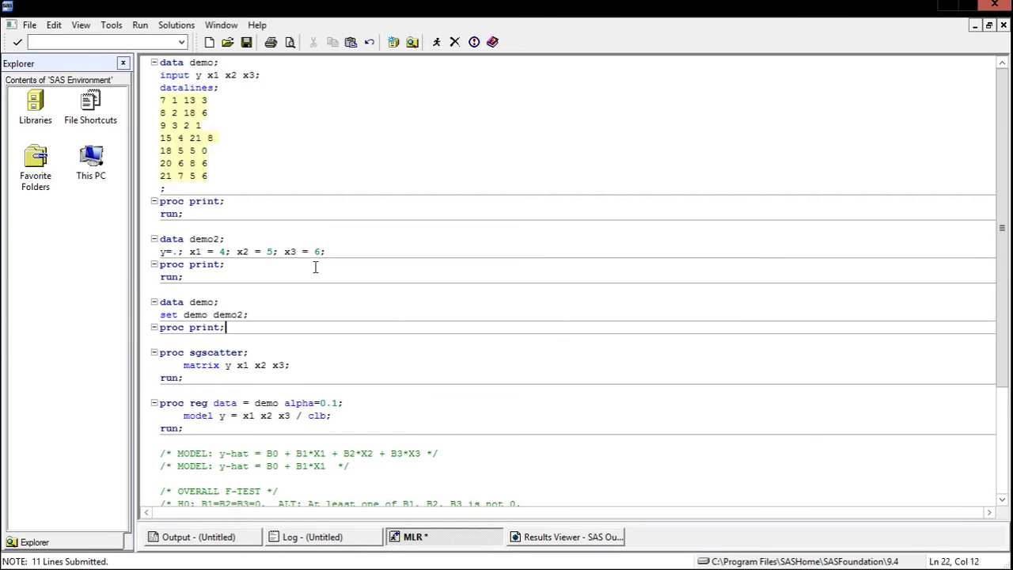
{"action": "key", "text": "Return"}
{"action": "type", "text": "run;"}
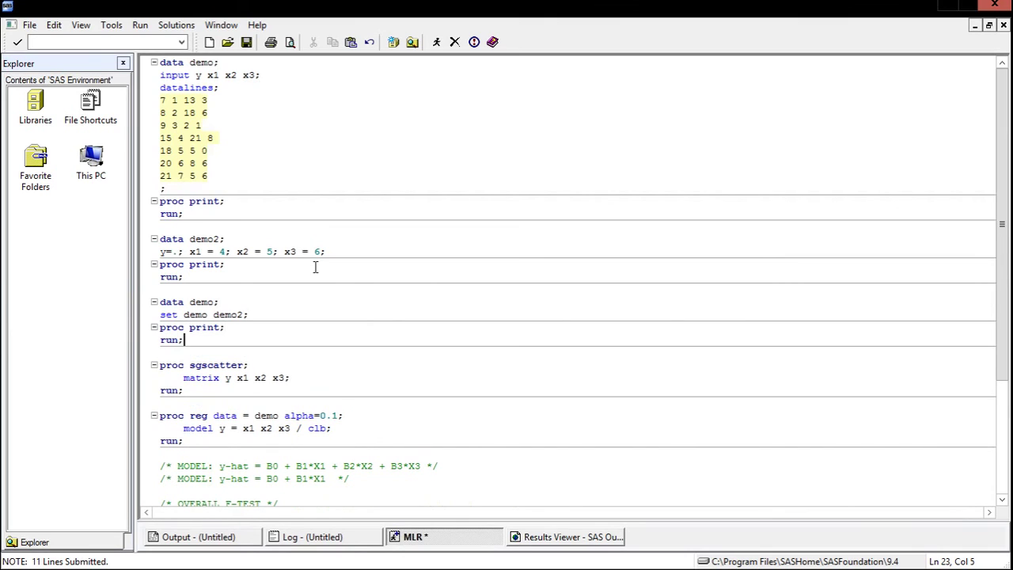
{"action": "left_click_drag", "start_coordinate": [188, 340], "coordinate": [160, 303]}
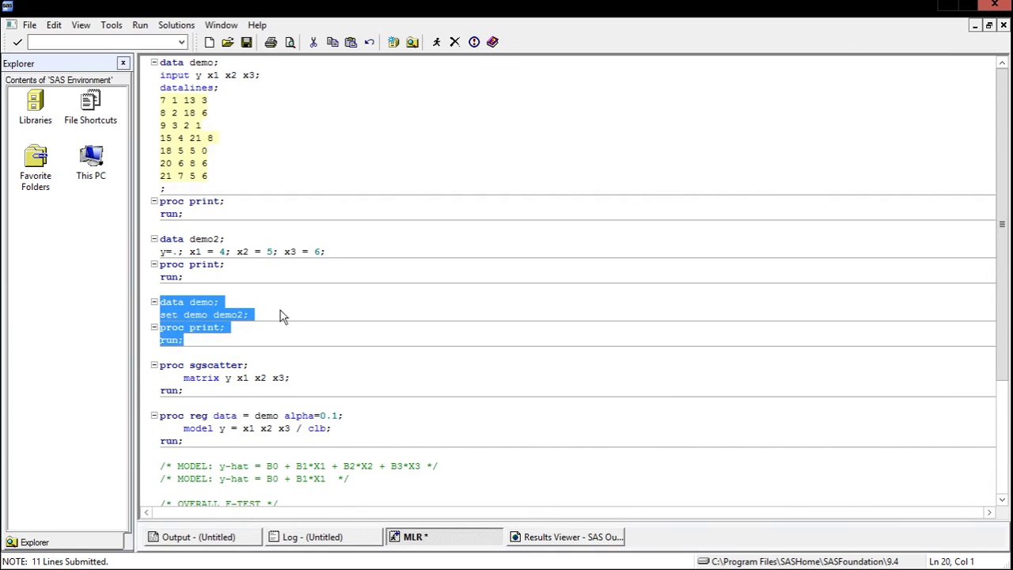
{"action": "key", "text": "F3"}
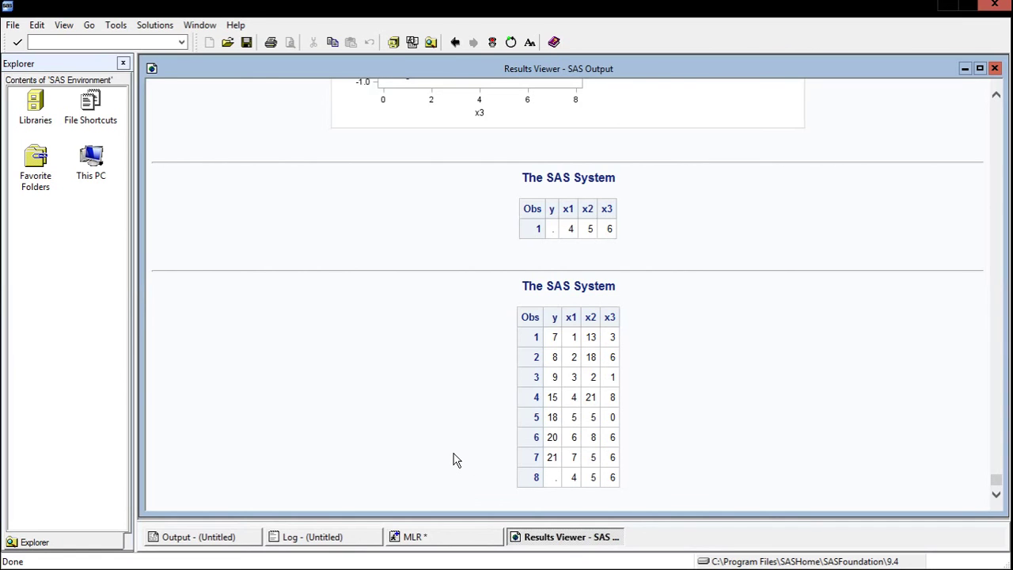
Return to the MLR program and change the clb option to cli in the first proc reg model statement.
{"action": "key", "text": "ctrl+Tab"}
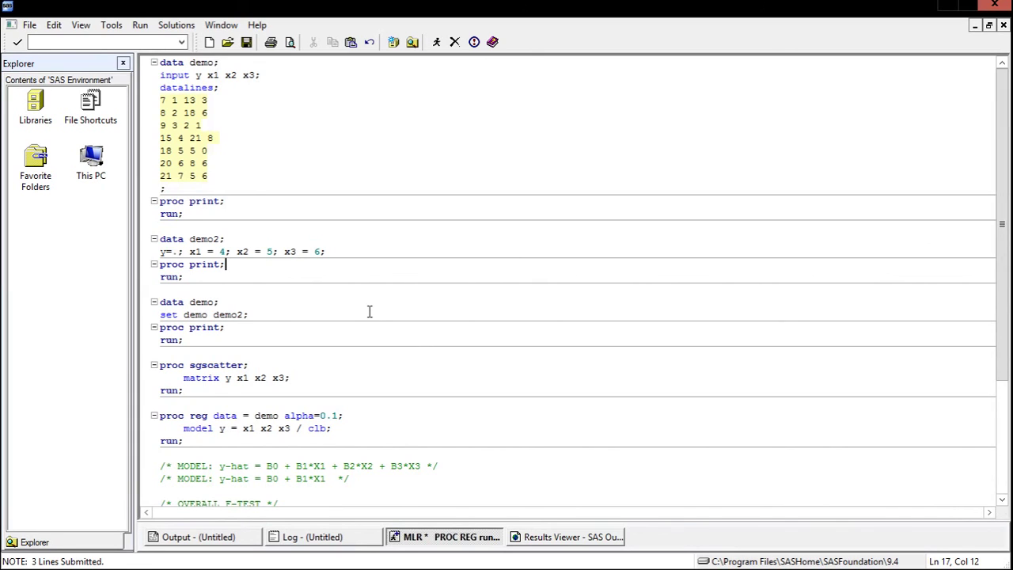
{"action": "scroll", "coordinate": [368, 316], "scroll_direction": "down", "scroll_amount": 1}
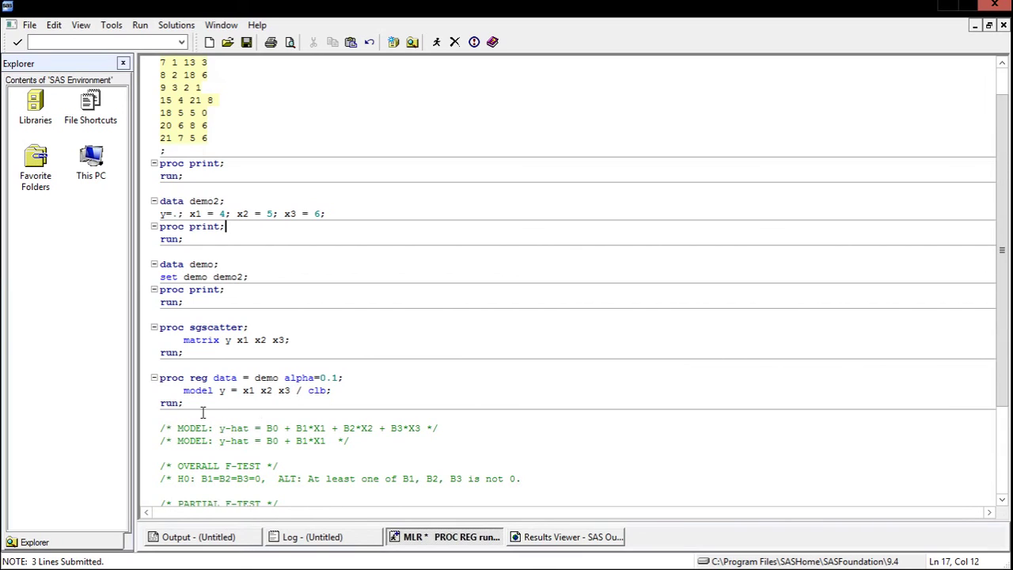
{"action": "left_click", "coordinate": [328, 390]}
{"action": "key", "text": "BackSpace"}
{"action": "type", "text": "i;"}
Run the first regression step with the cli option and bring up its Output Statistics table with prediction limits.
{"action": "left_click_drag", "start_coordinate": [182, 402], "coordinate": [150, 385]}
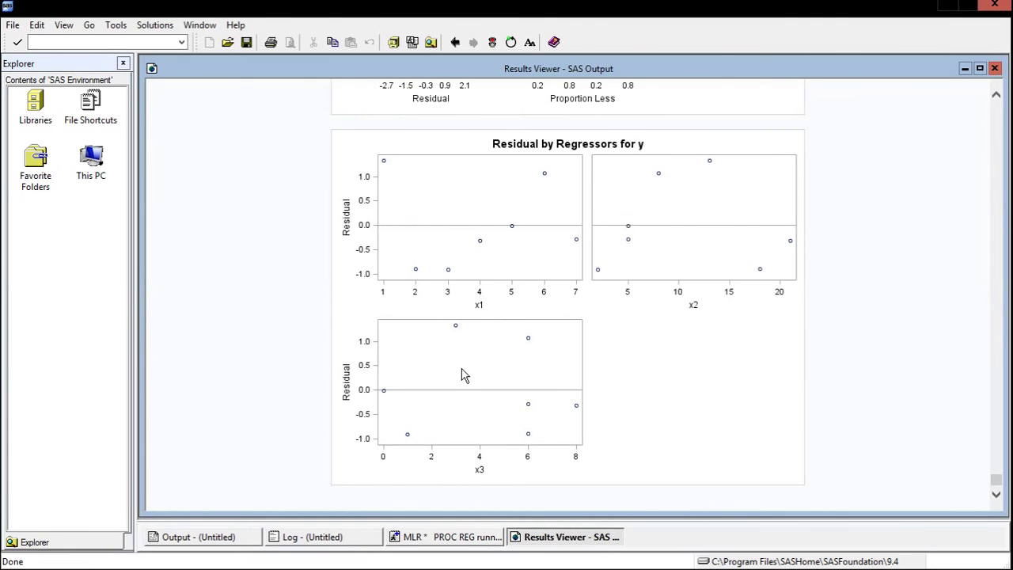
{"action": "scroll", "coordinate": [463, 373], "scroll_direction": "up", "scroll_amount": 8}
{"action": "scroll", "coordinate": [464, 373], "scroll_direction": "up", "scroll_amount": 5}
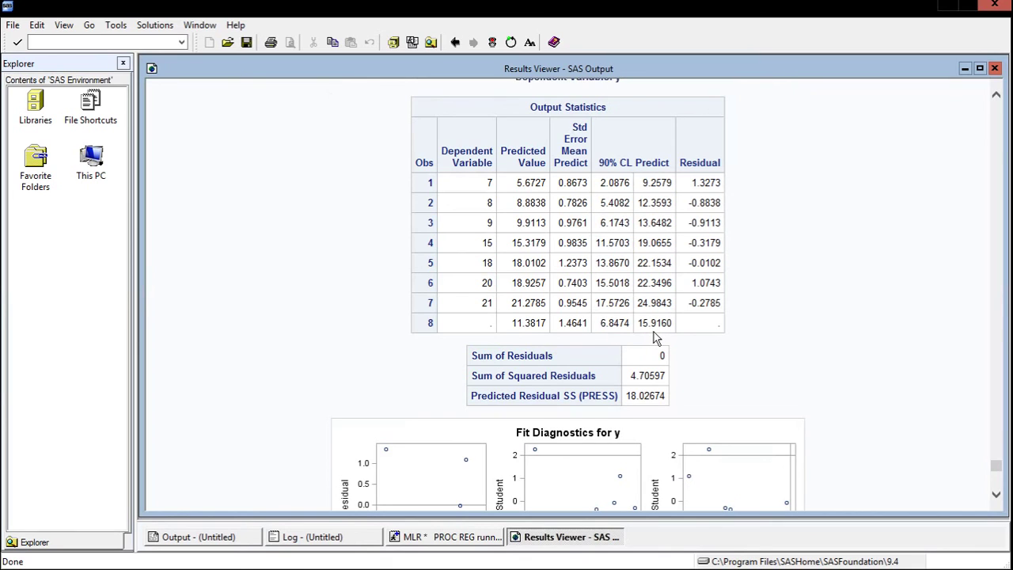
{"action": "scroll", "coordinate": [654, 332], "scroll_direction": "up", "scroll_amount": 2}
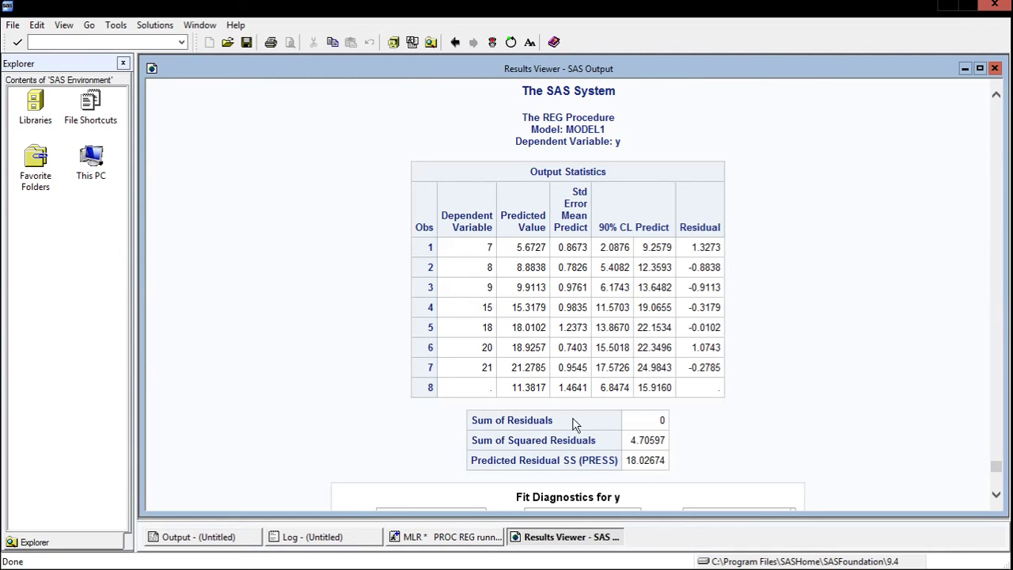
Return to the MLR program and add the clm option after cli in the first proc reg model statement.
{"action": "left_click", "coordinate": [443, 537]}
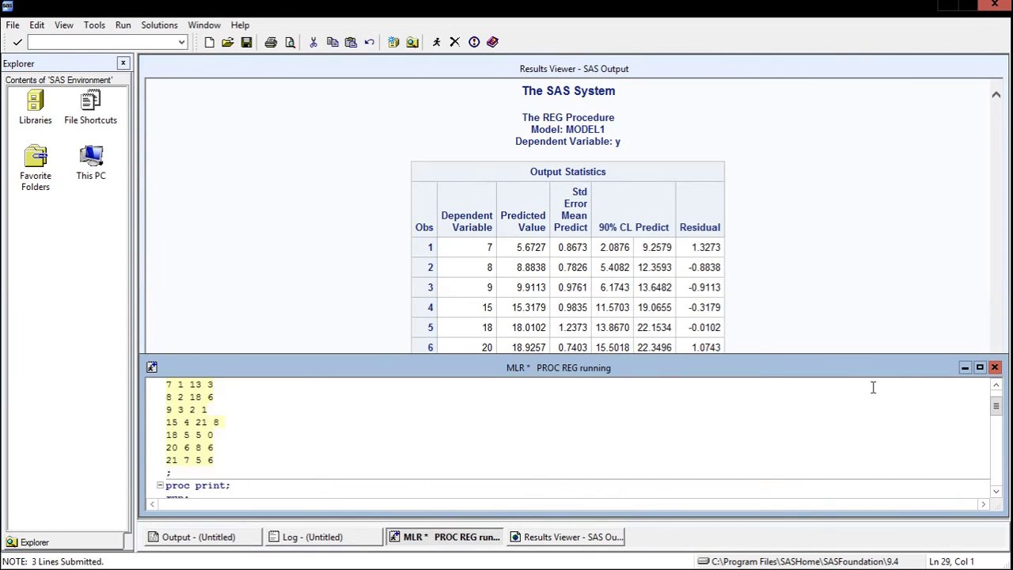
{"action": "left_click", "coordinate": [980, 367]}
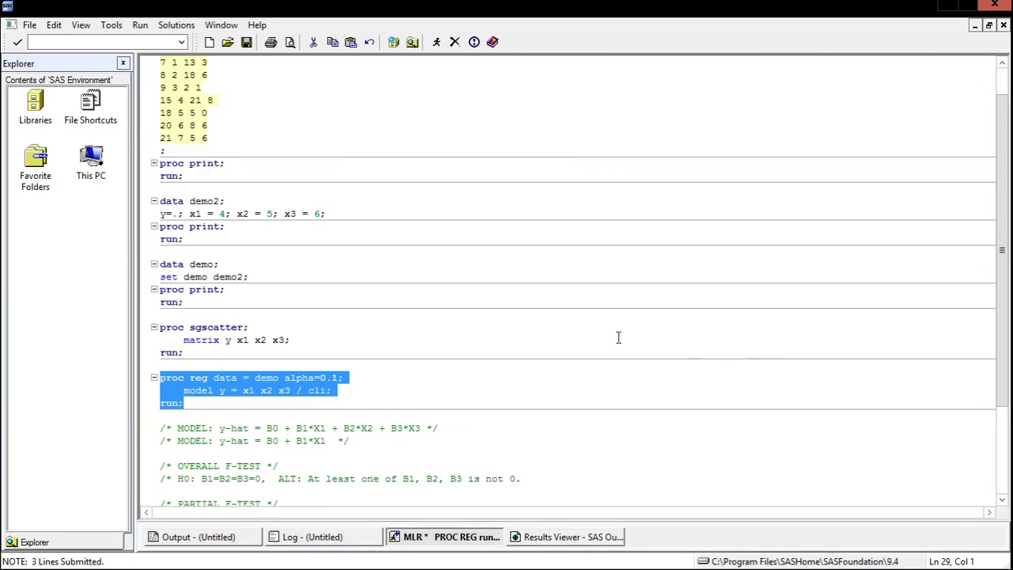
{"action": "left_click", "coordinate": [330, 391]}
{"action": "type", "text": "clm"}
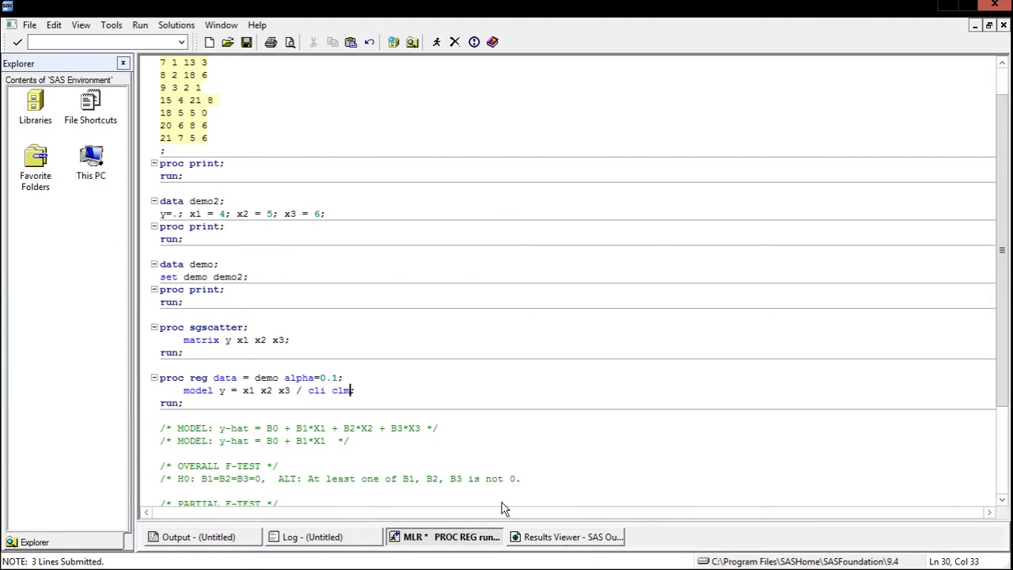
Run the first regression step with cli and clm, and bring up its Output Statistics table with mean and prediction limits.
{"action": "left_click_drag", "start_coordinate": [184, 403], "coordinate": [151, 383]}
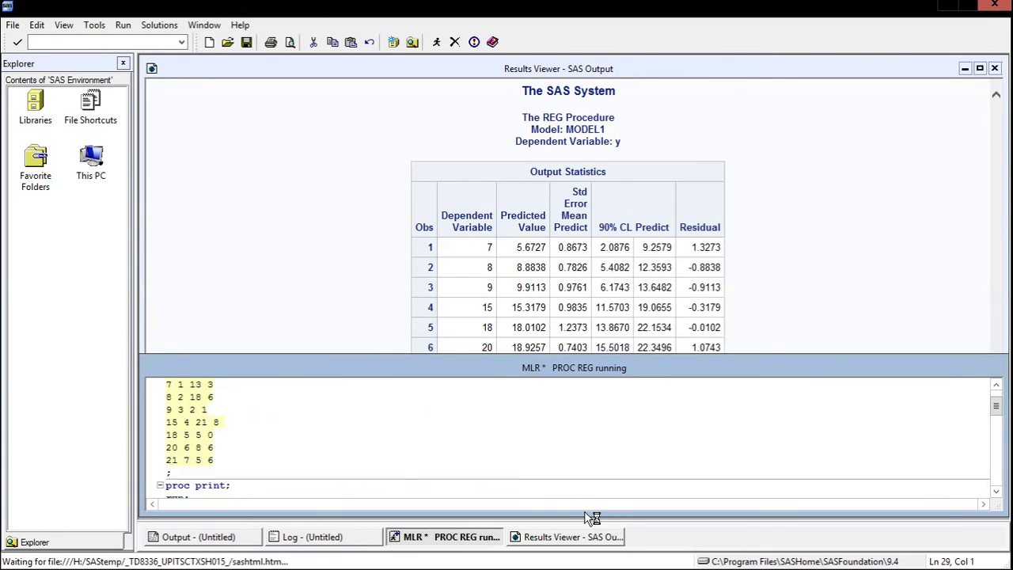
{"action": "scroll", "coordinate": [595, 429], "scroll_direction": "up", "scroll_amount": 3}
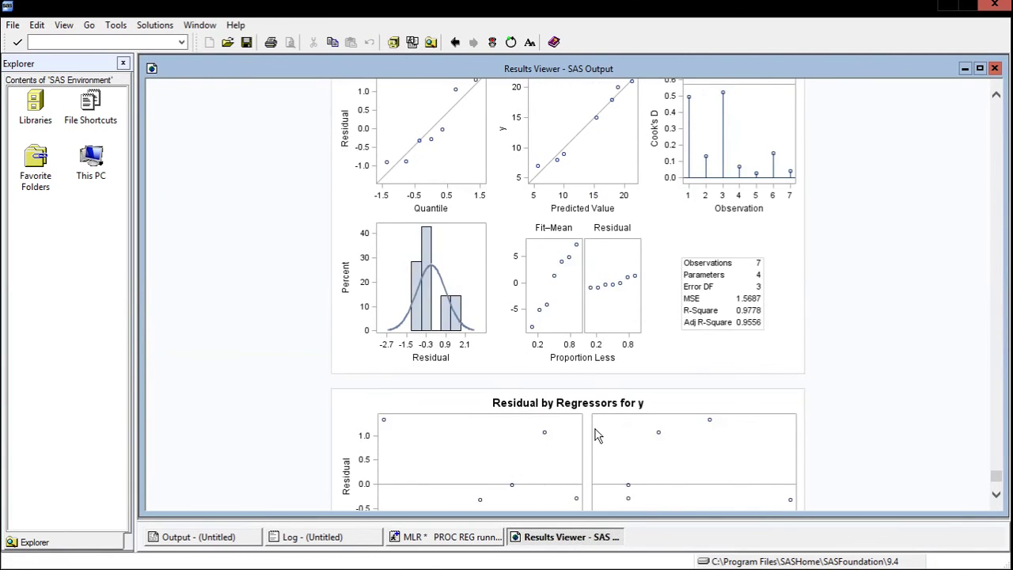
{"action": "scroll", "coordinate": [595, 429], "scroll_direction": "up", "scroll_amount": 7}
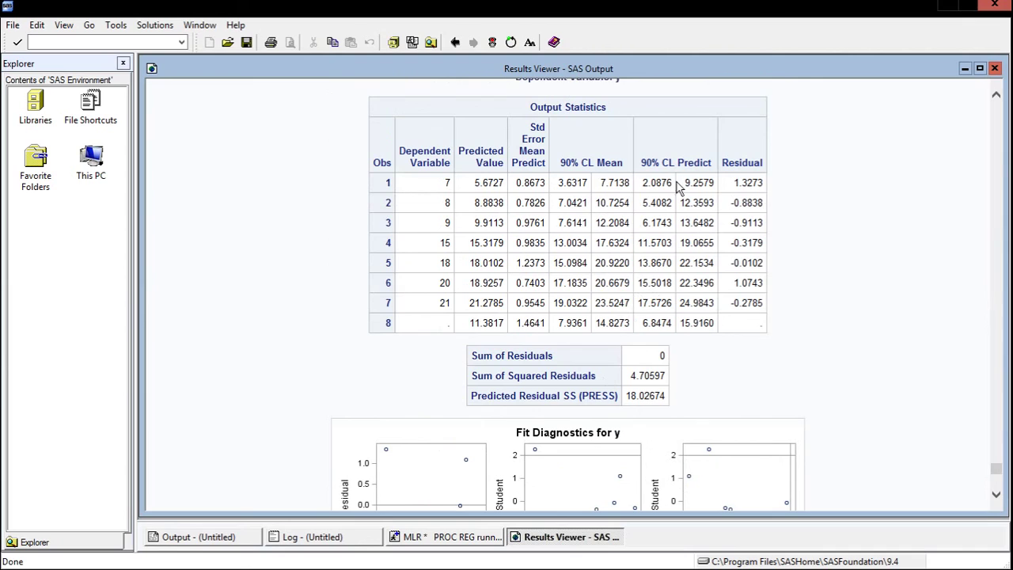